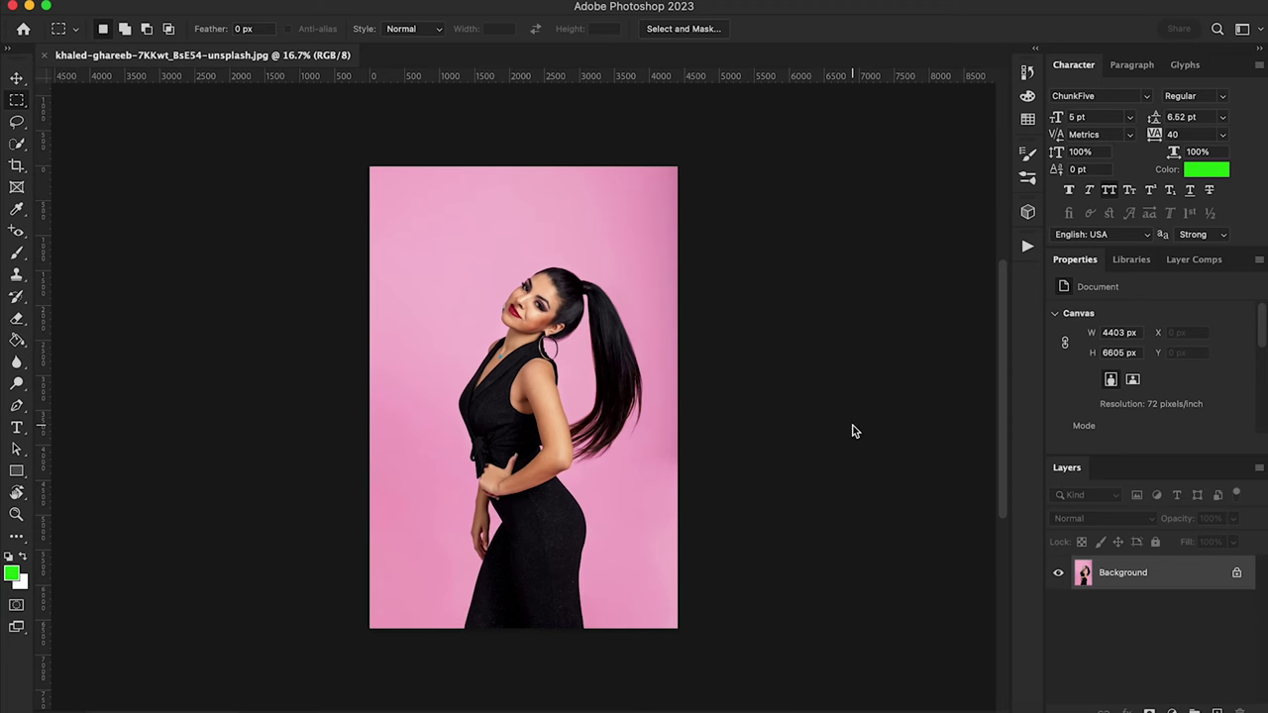
# - Duplicate the Background layer and add a new empty Layer 1 above the original Background
pyautogui.scroll(3, 659, 386)
pyautogui.scroll(2, 659, 386)
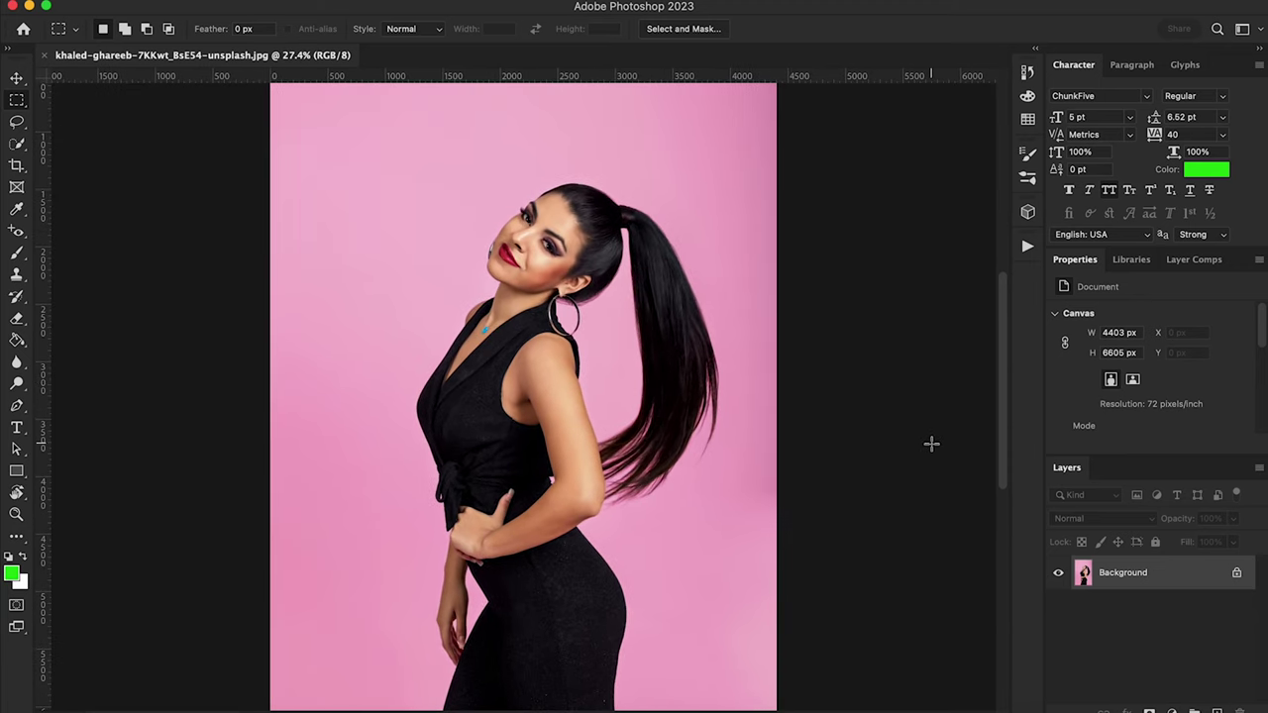
pyautogui.scroll(-2, 931, 444)
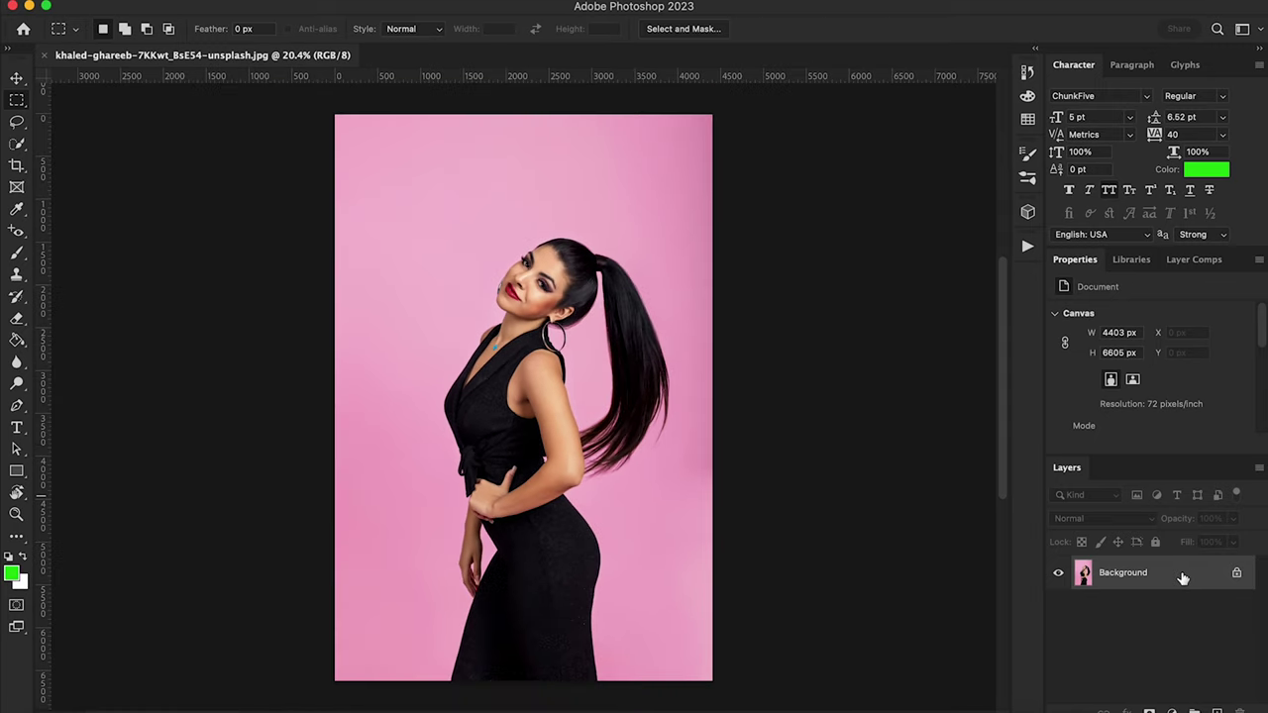
pyautogui.moveTo(1183, 578); pyautogui.dragTo(1217, 709)
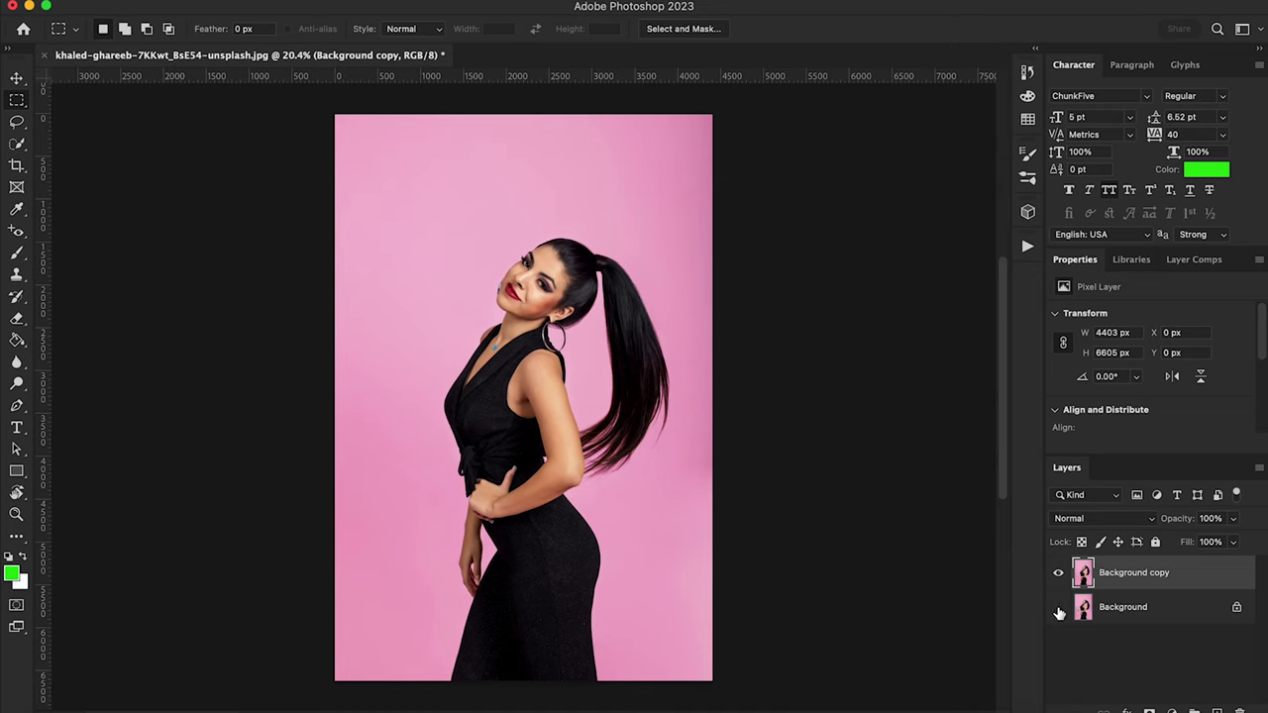
pyautogui.click(1171, 614)
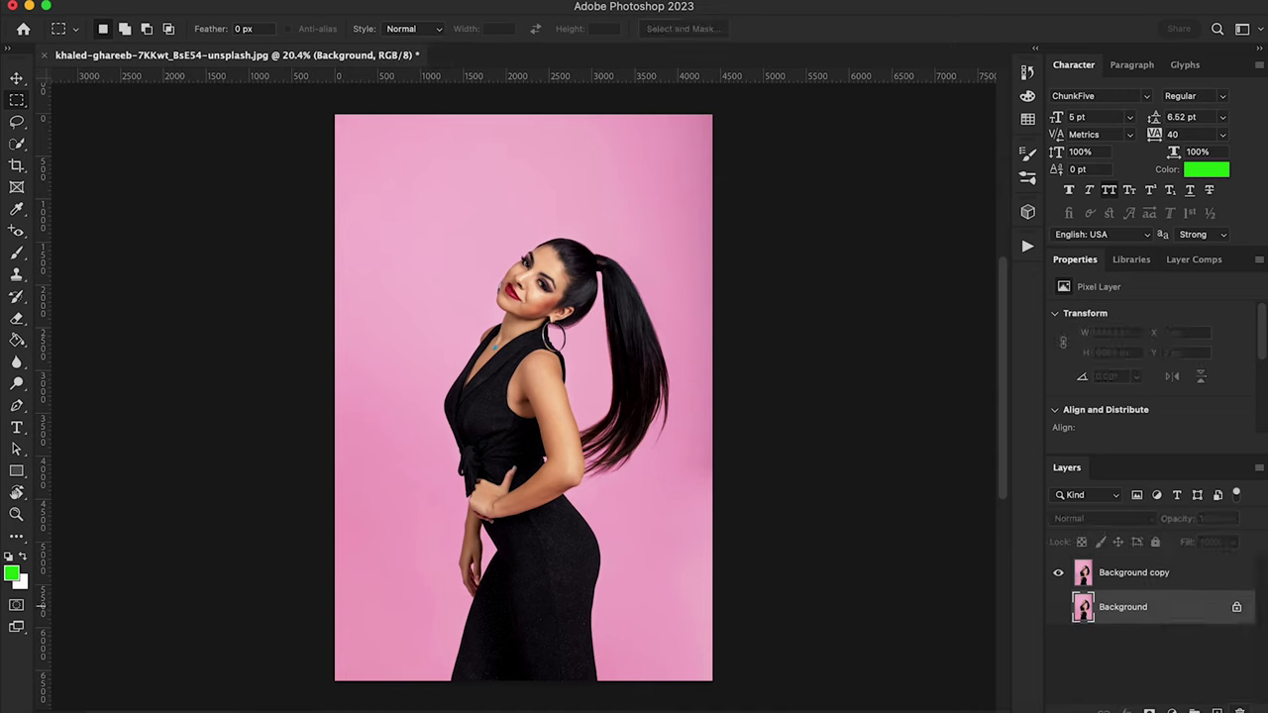
pyautogui.click(1217, 710)
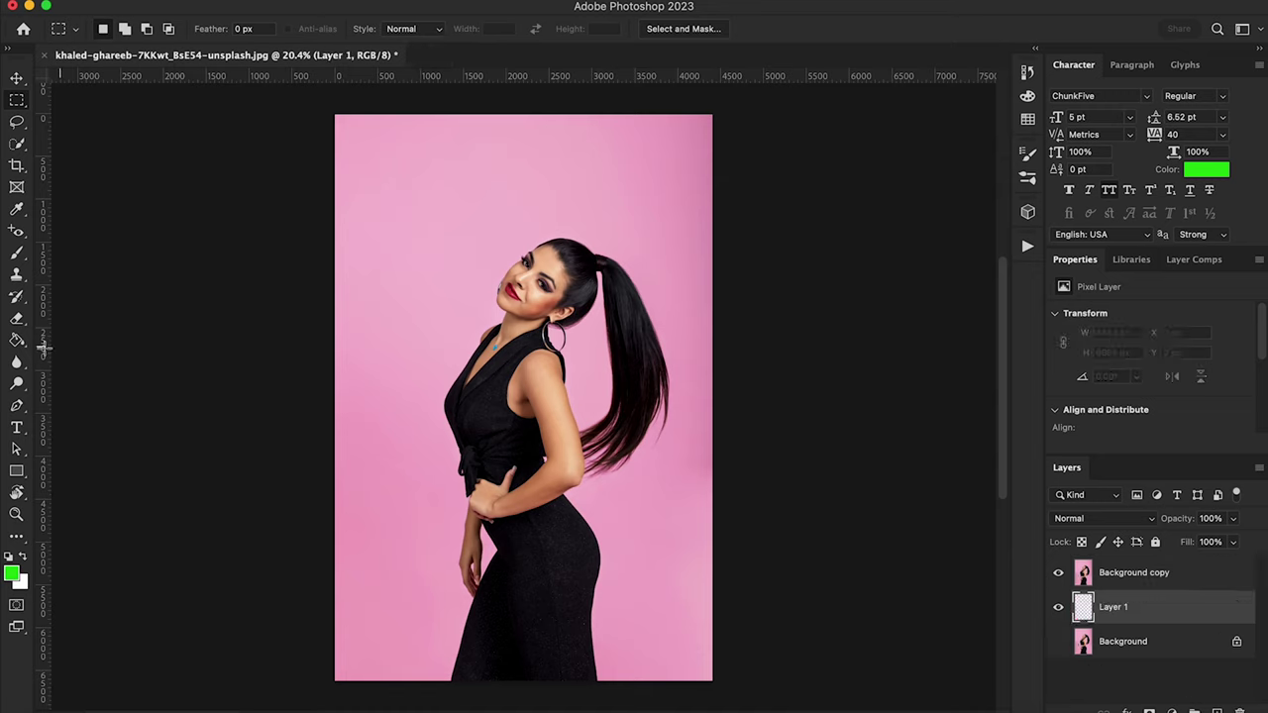
# - Fill Layer 1 with bright green #27db0f and make Background copy the active layer
pyautogui.click(17, 343)
pyautogui.click(11, 573)
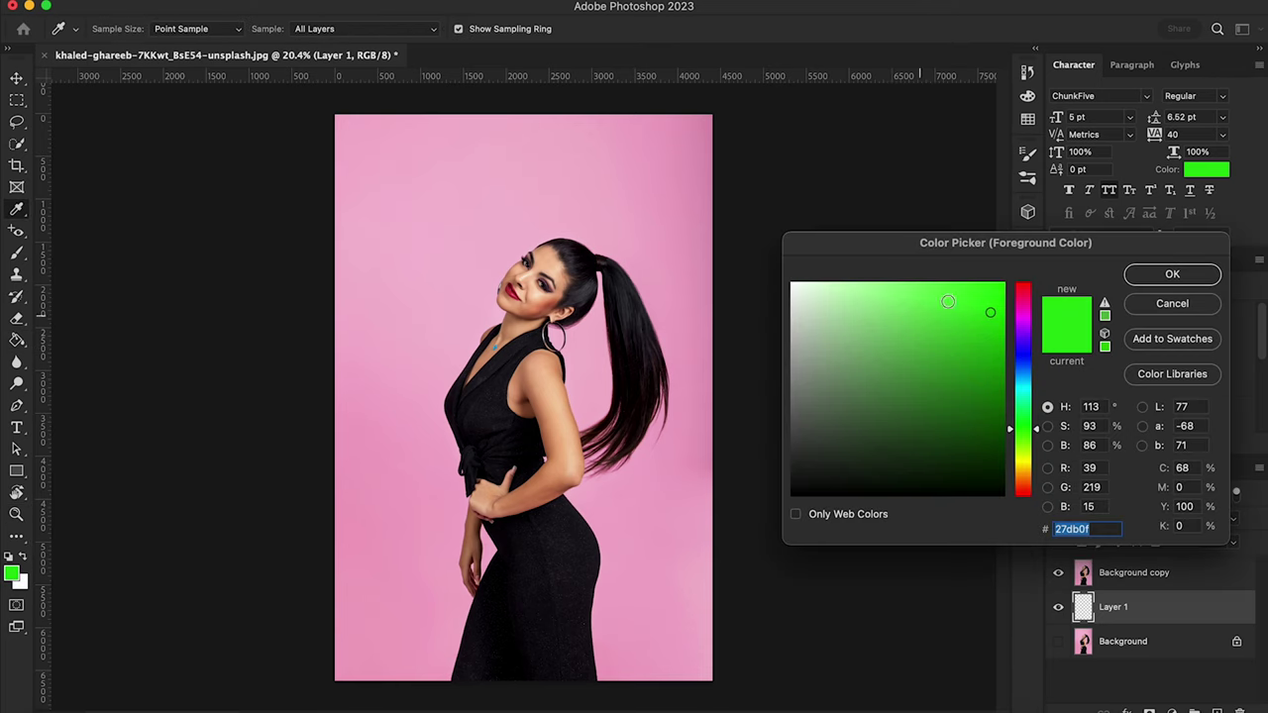
pyautogui.click(993, 304)
pyautogui.click(1146, 281)
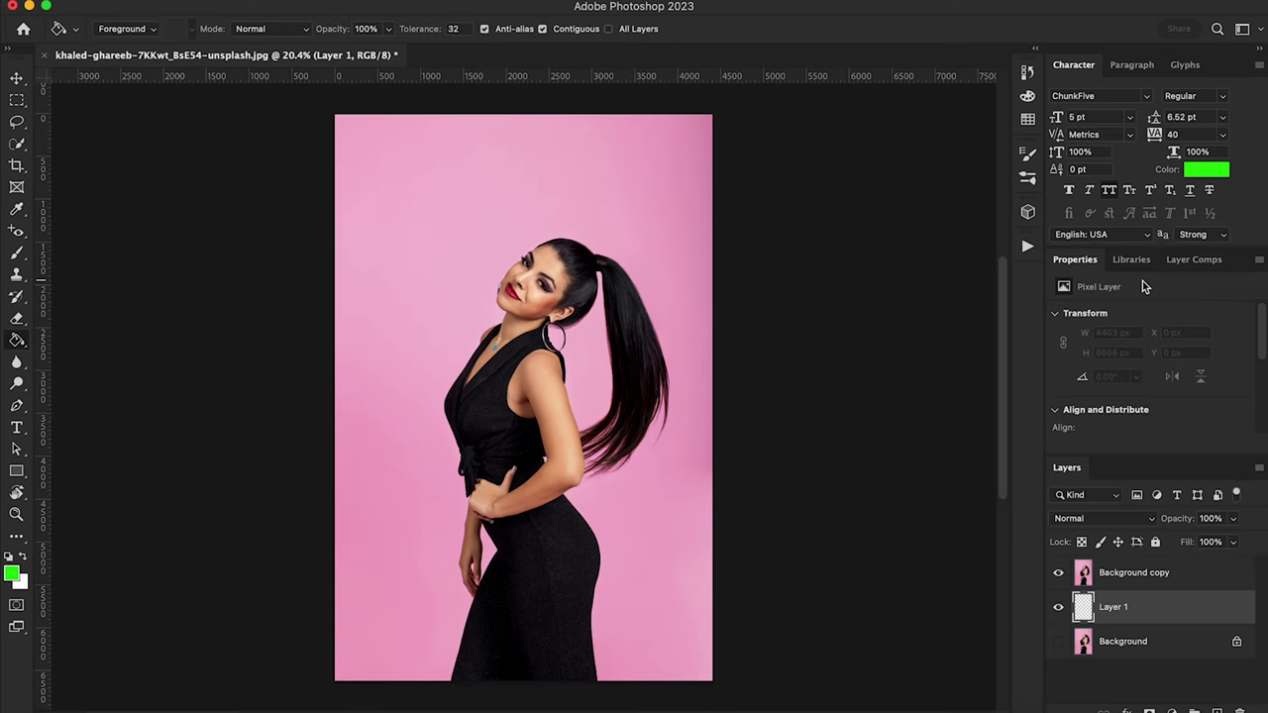
pyautogui.click(611, 194)
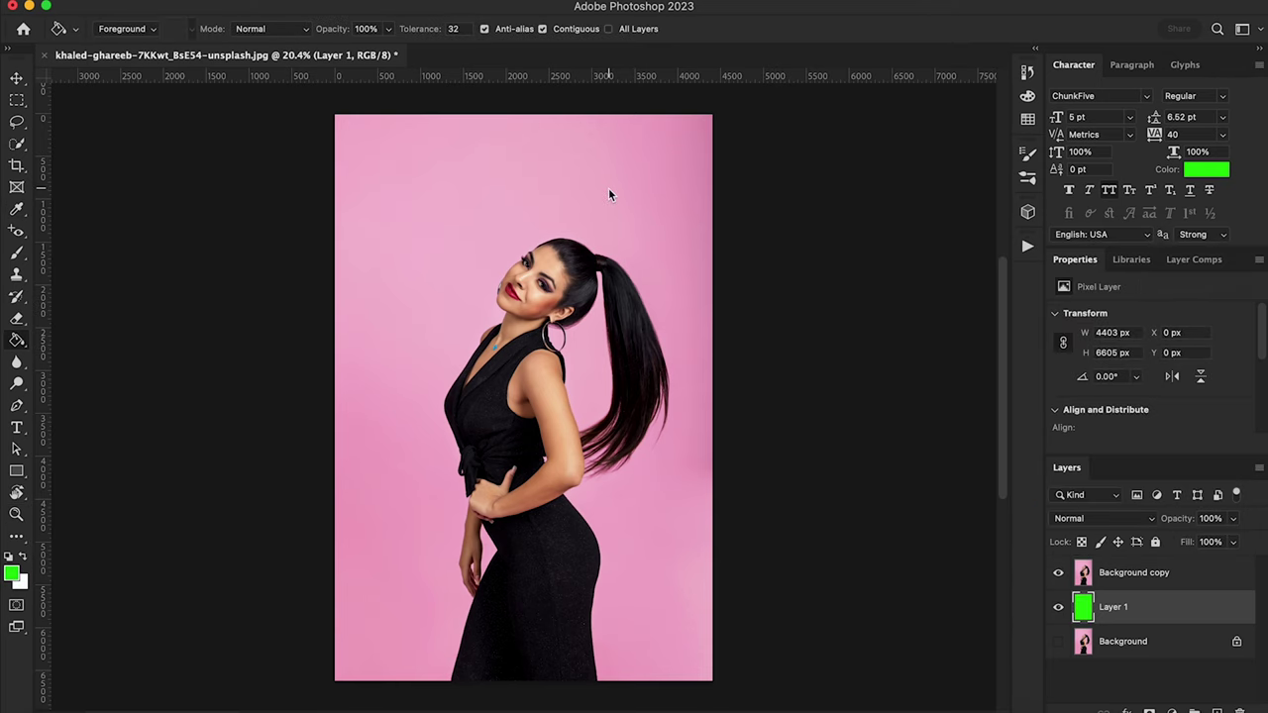
pyautogui.click(1058, 575)
pyautogui.click(1058, 574)
pyautogui.click(1135, 582)
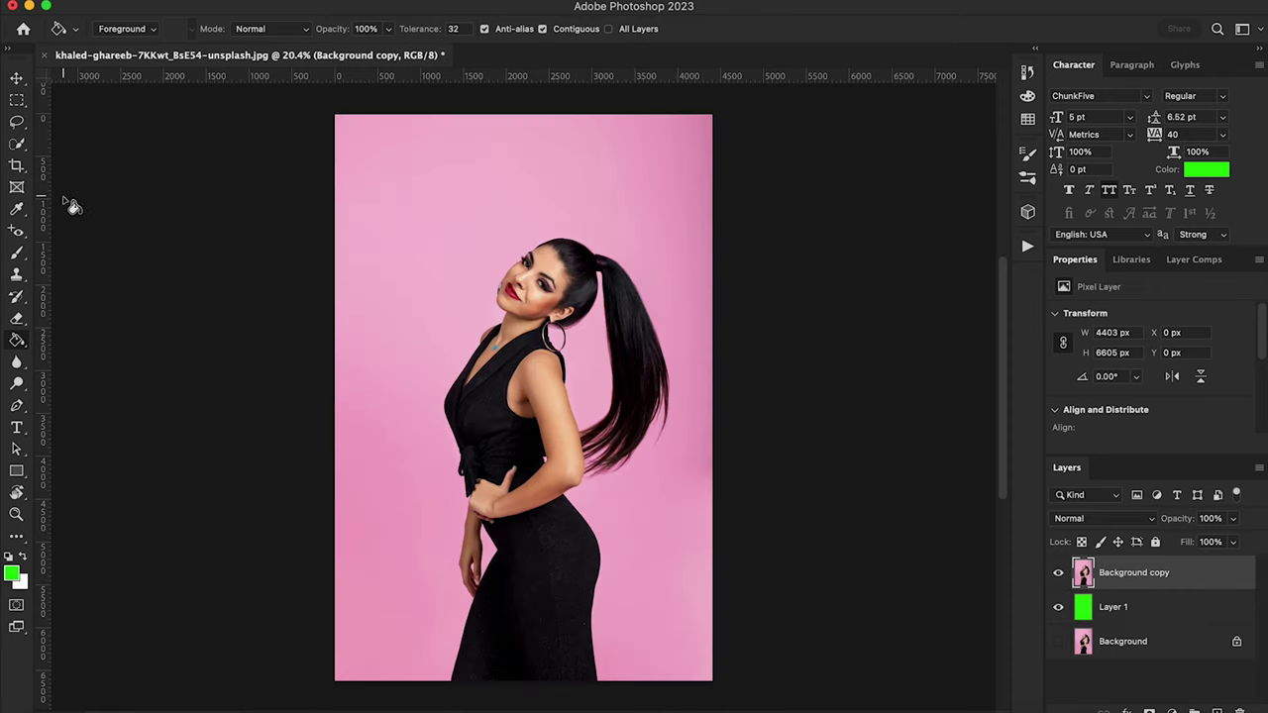
# - Use Quick Selection's Select Subject to select the woman, including her long ponytail
pyautogui.click(17, 148)
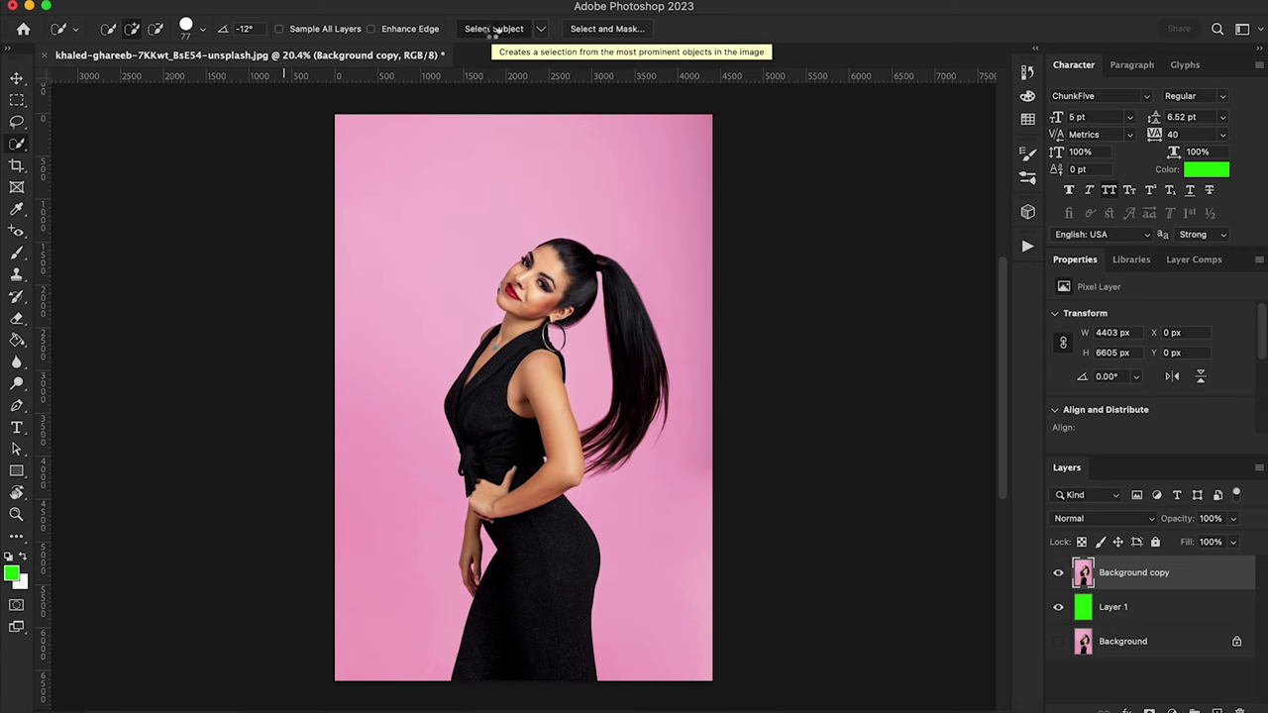
pyautogui.click(489, 31)
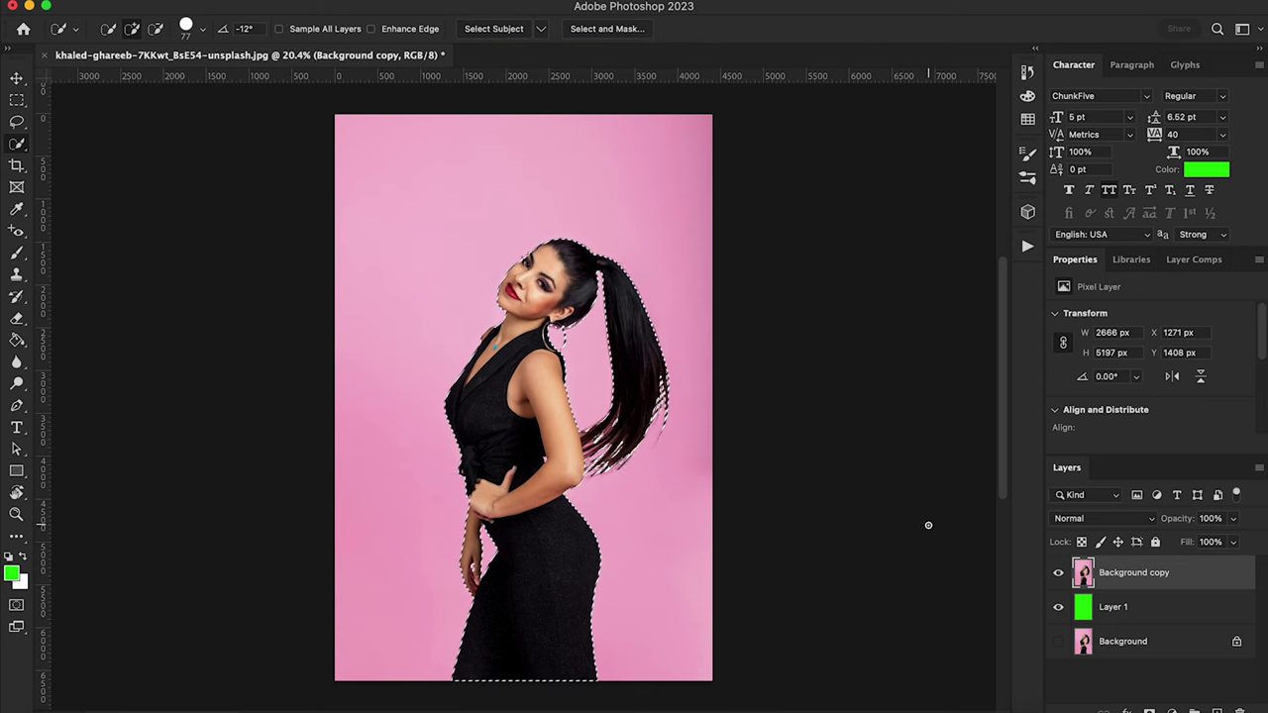
pyautogui.scroll(3, 523, 188)
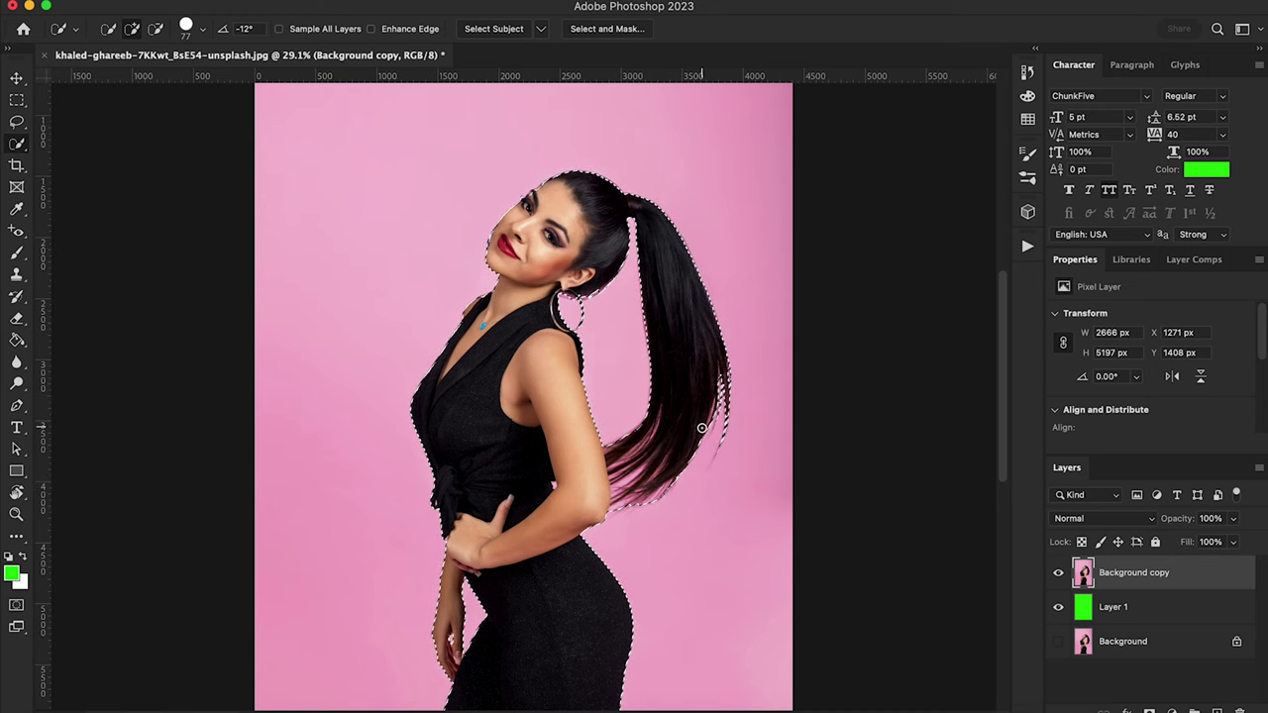
pyautogui.scroll(3, 671, 469)
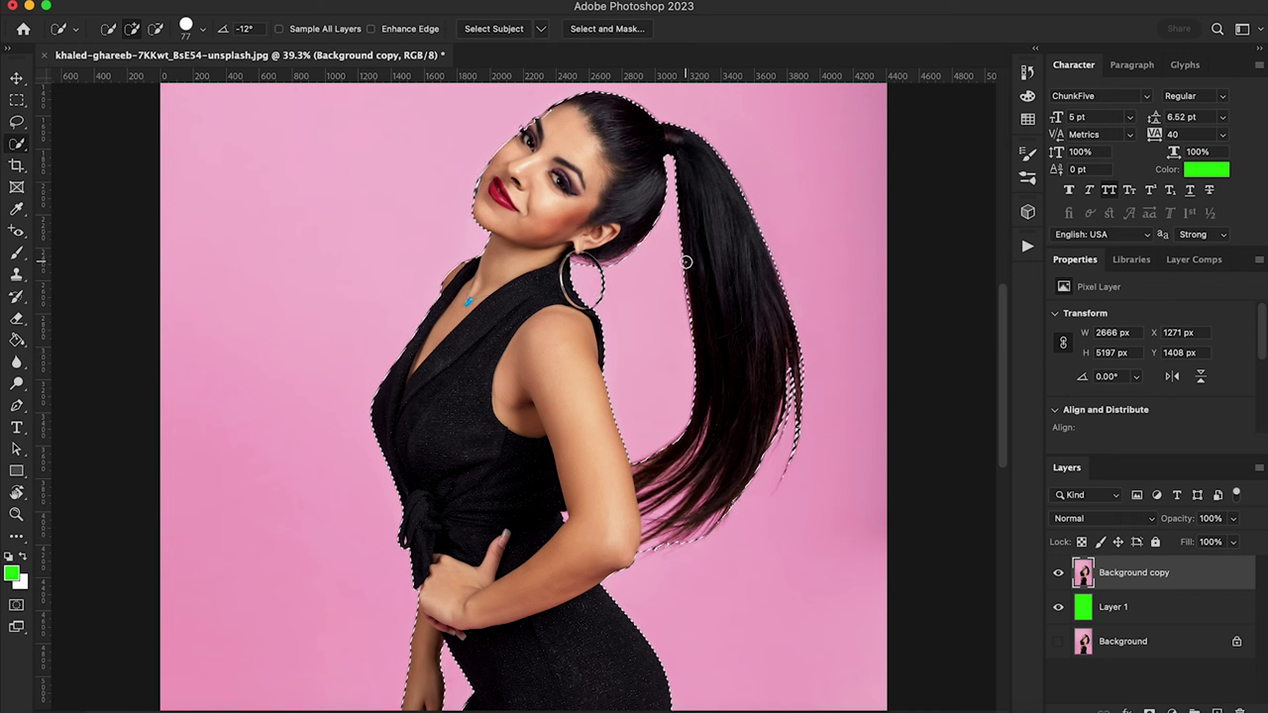
pyautogui.scroll(2, 686, 261)
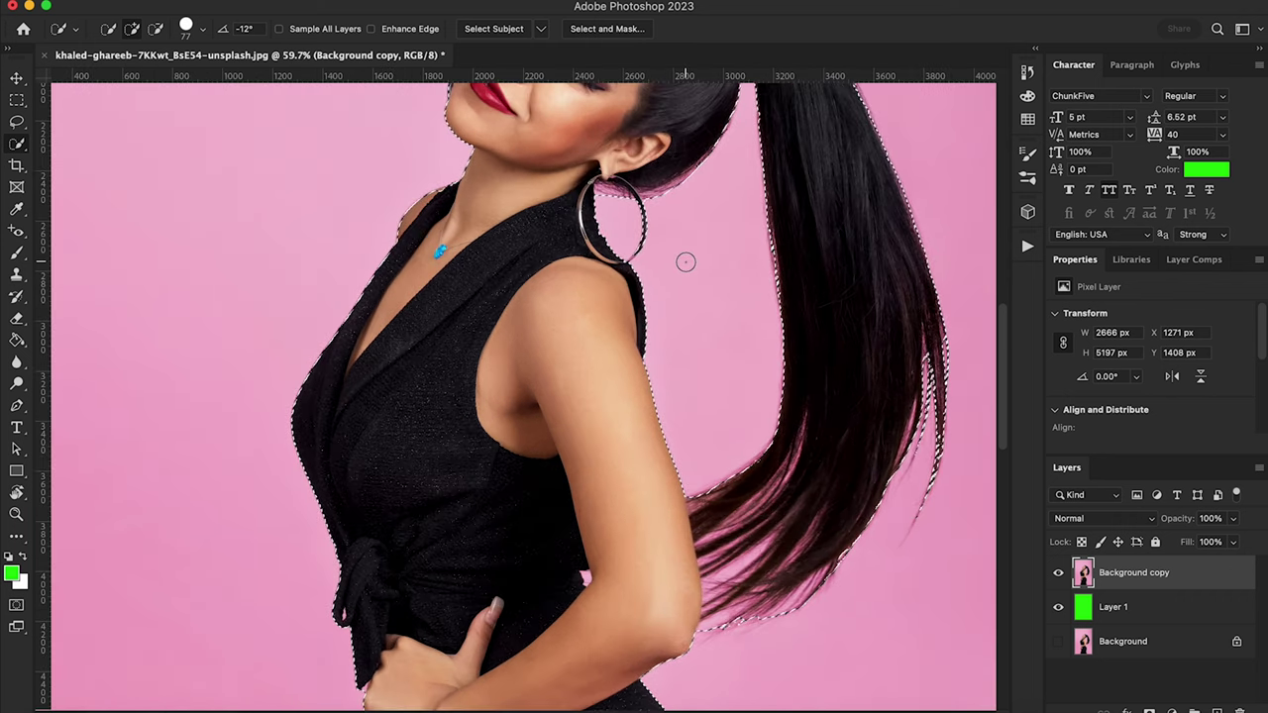
# - Shrink the Quick Selection brush size to 39 px
pyautogui.click(203, 28)
pyautogui.moveTo(134, 74)
pyautogui.mouseDown()
pyautogui.moveTo(111, 75)
pyautogui.moveTo(138, 75)
pyautogui.mouseUp()
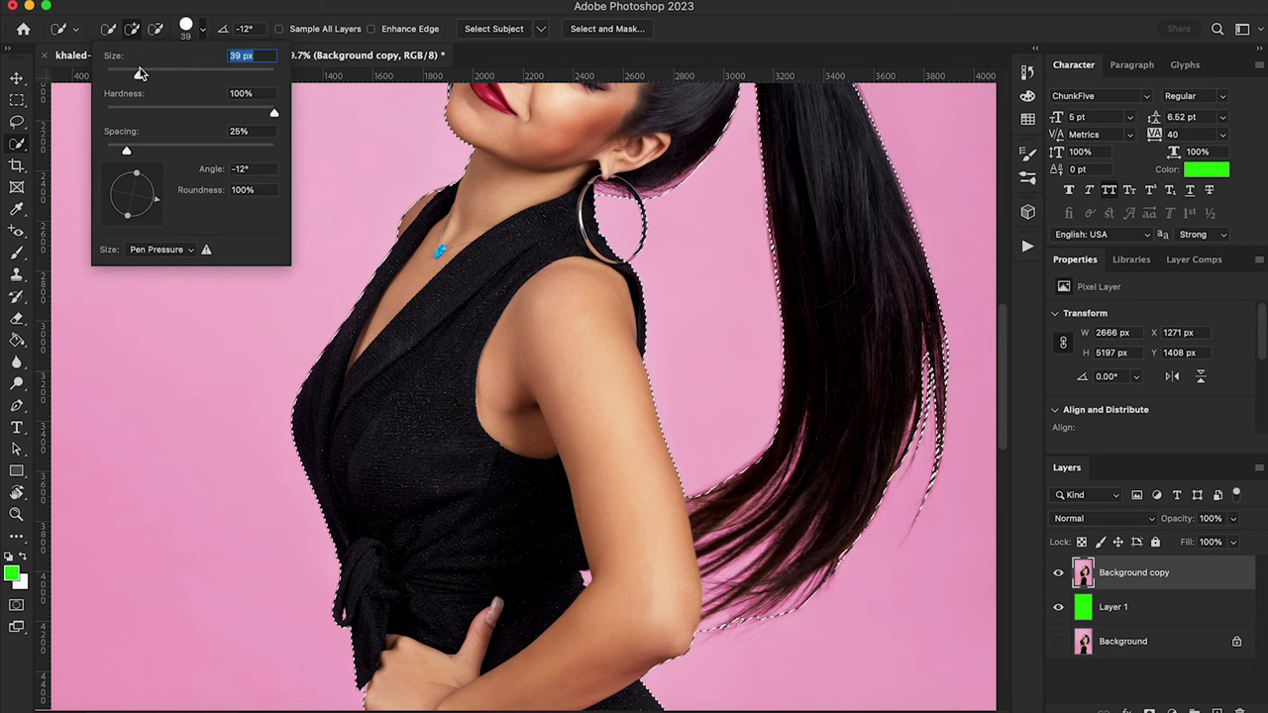
pyautogui.press('Return')
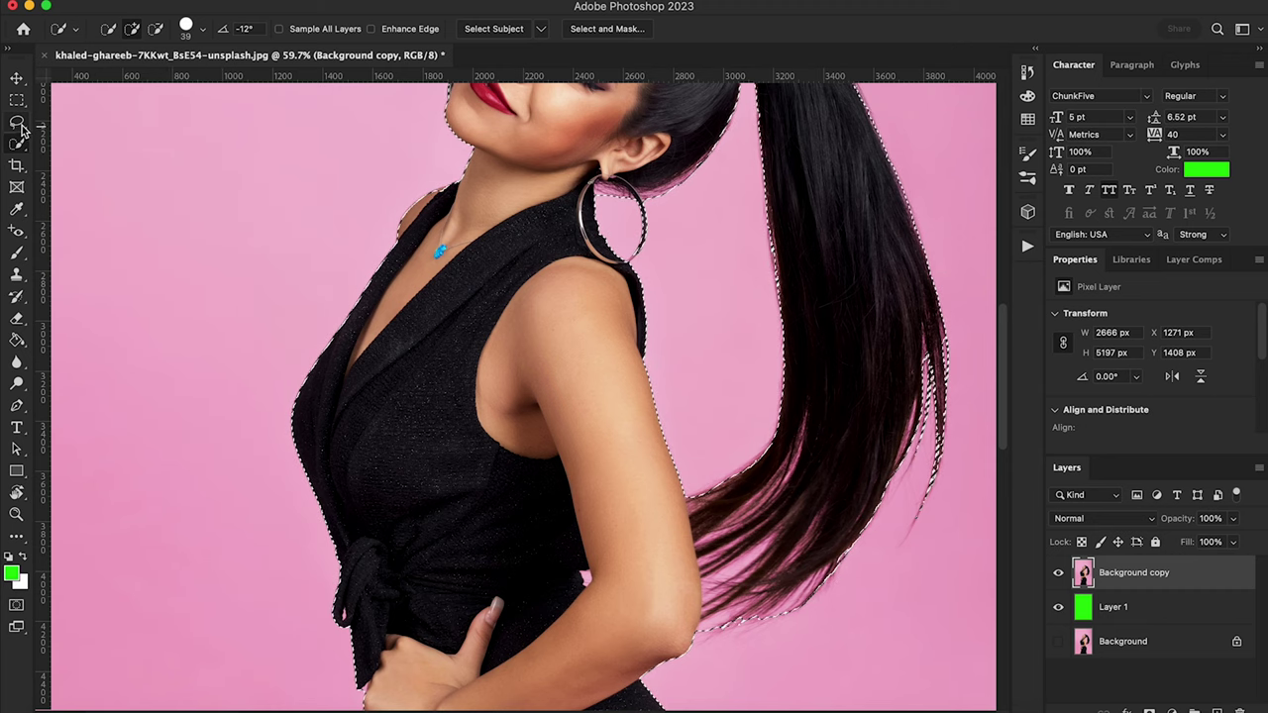
# - Lasso-add the hair edge from the arm up around the strand tip
pyautogui.click(17, 123)
pyautogui.scroll(3, 538, 249)
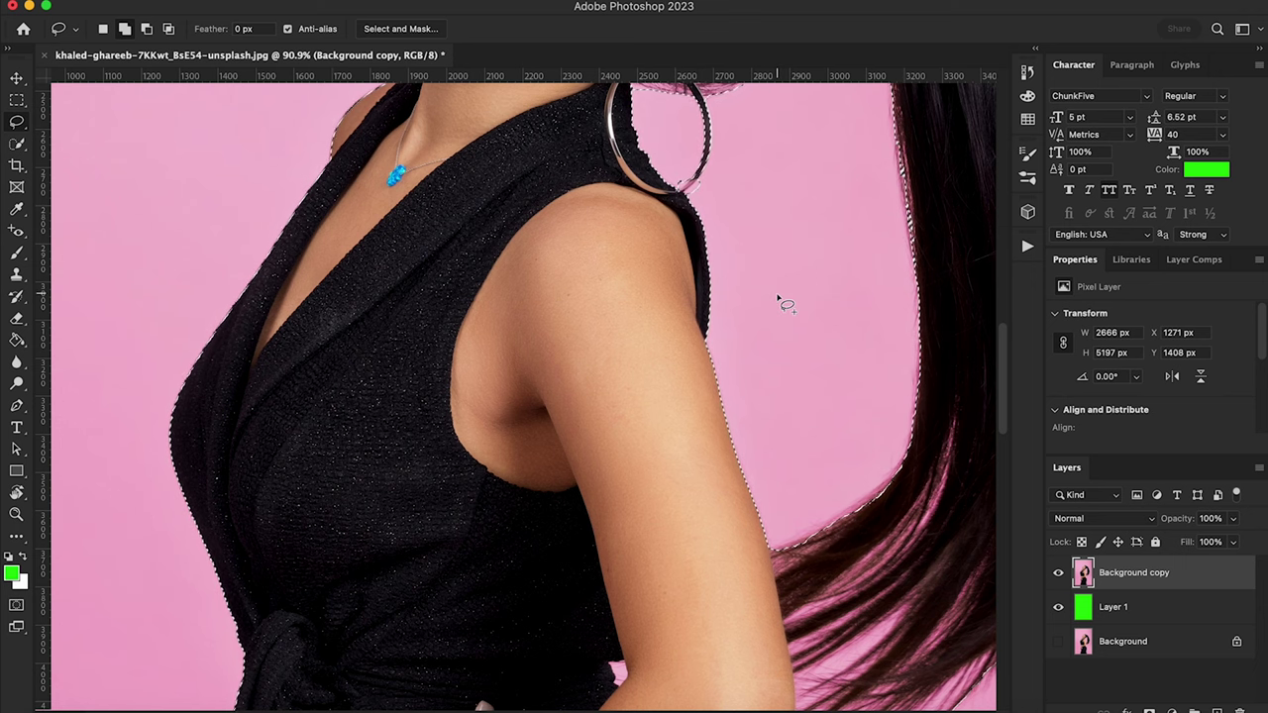
pyautogui.hscroll(8, 783, 304)
pyautogui.hscroll(1, 782, 304)
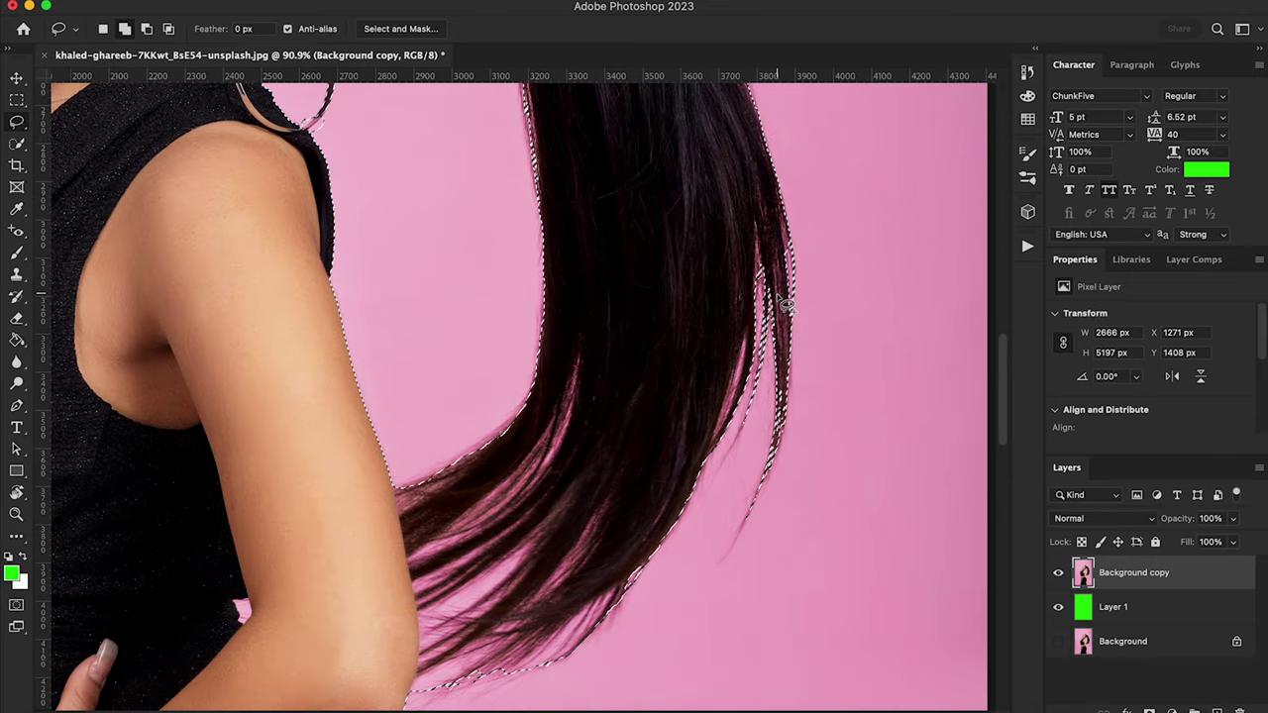
pyautogui.scroll(-1, 783, 304)
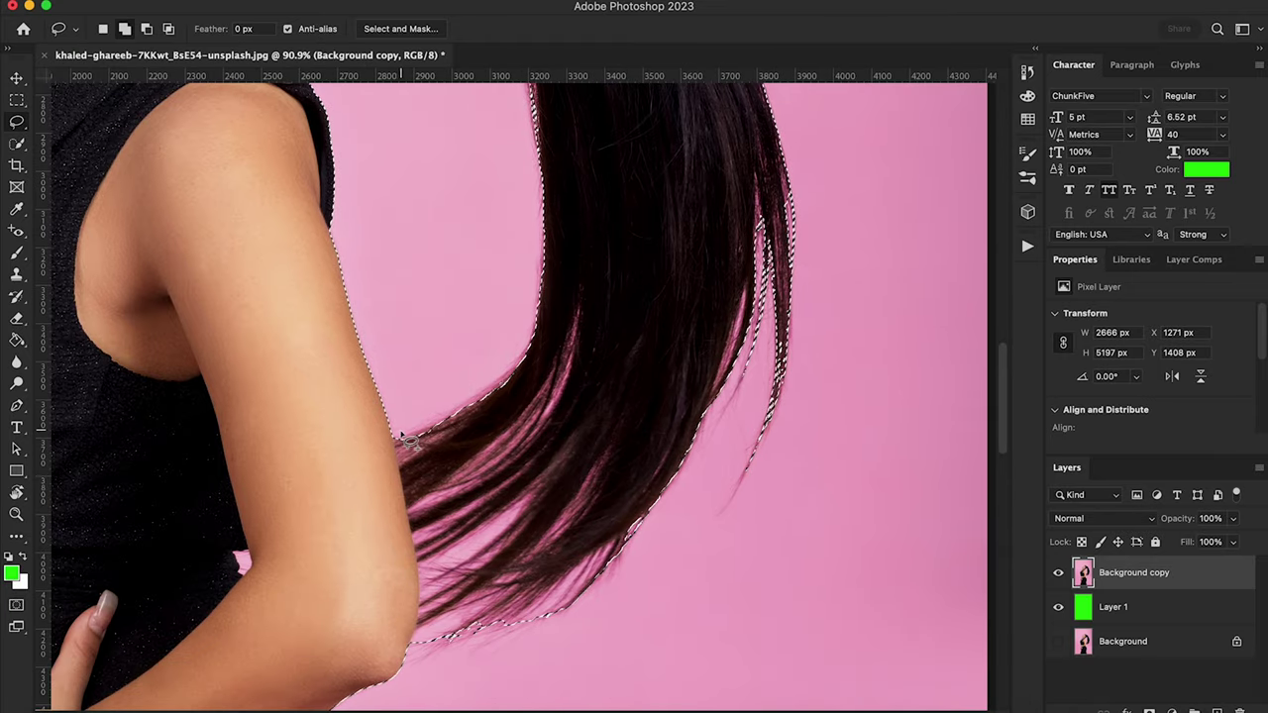
pyautogui.moveTo(402, 445)
pyautogui.mouseDown()
pyautogui.moveTo(543, 361)
pyautogui.moveTo(487, 424)
pyautogui.moveTo(405, 446)
pyautogui.mouseUp()
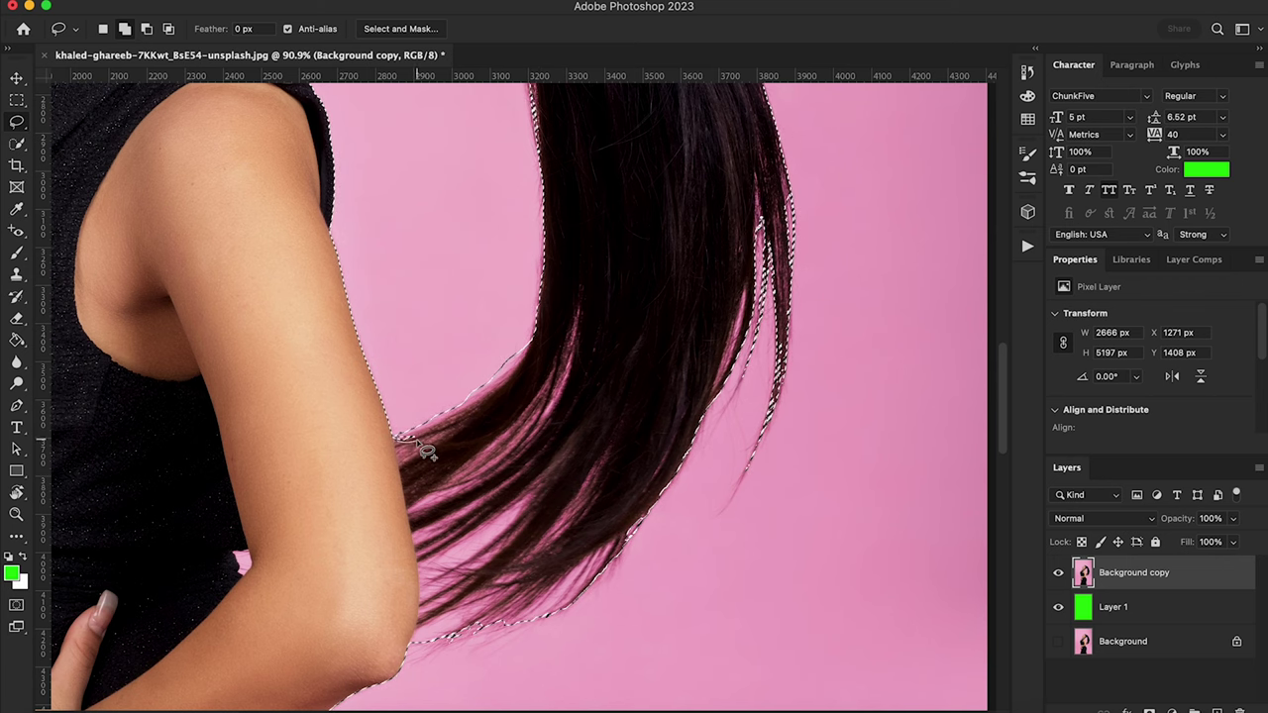
pyautogui.scroll(-3, 529, 508)
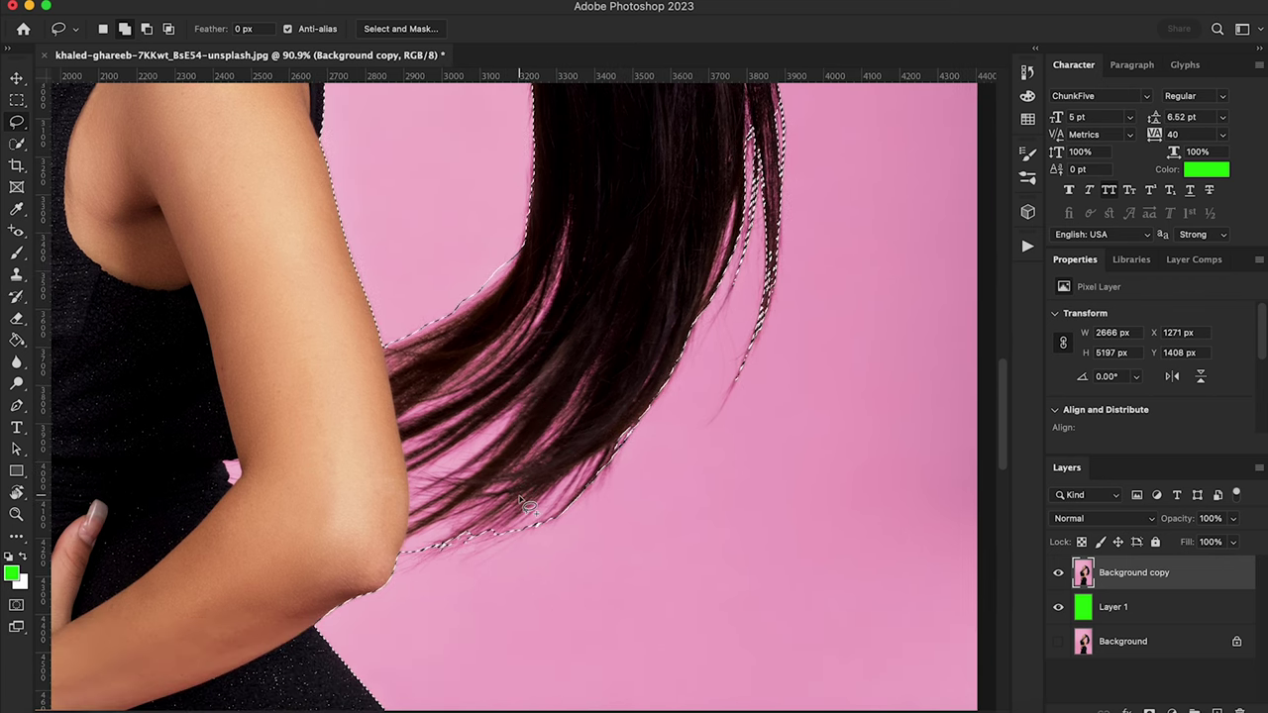
pyautogui.moveTo(723, 371); pyautogui.dragTo(694, 415)
# - Lasso-add the loose strand on the ponytail's right side and the hair tips above the elbow
pyautogui.rightClick(695, 415)
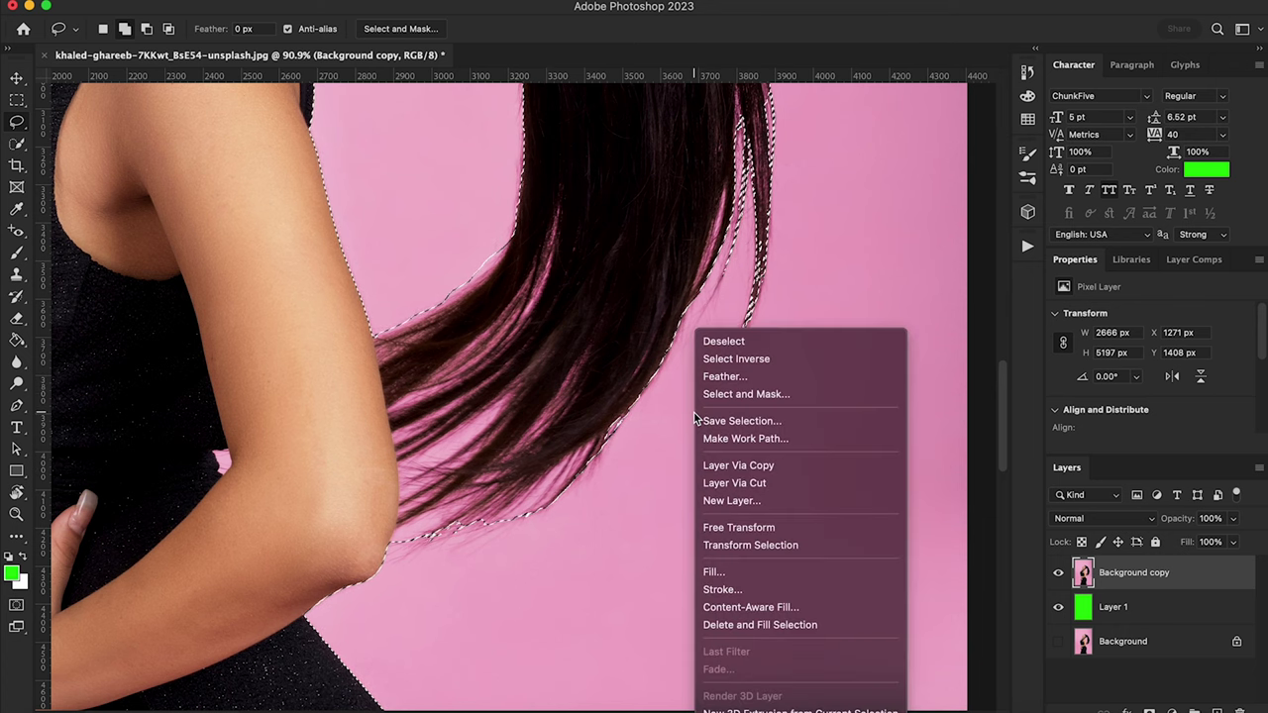
pyautogui.click(694, 417)
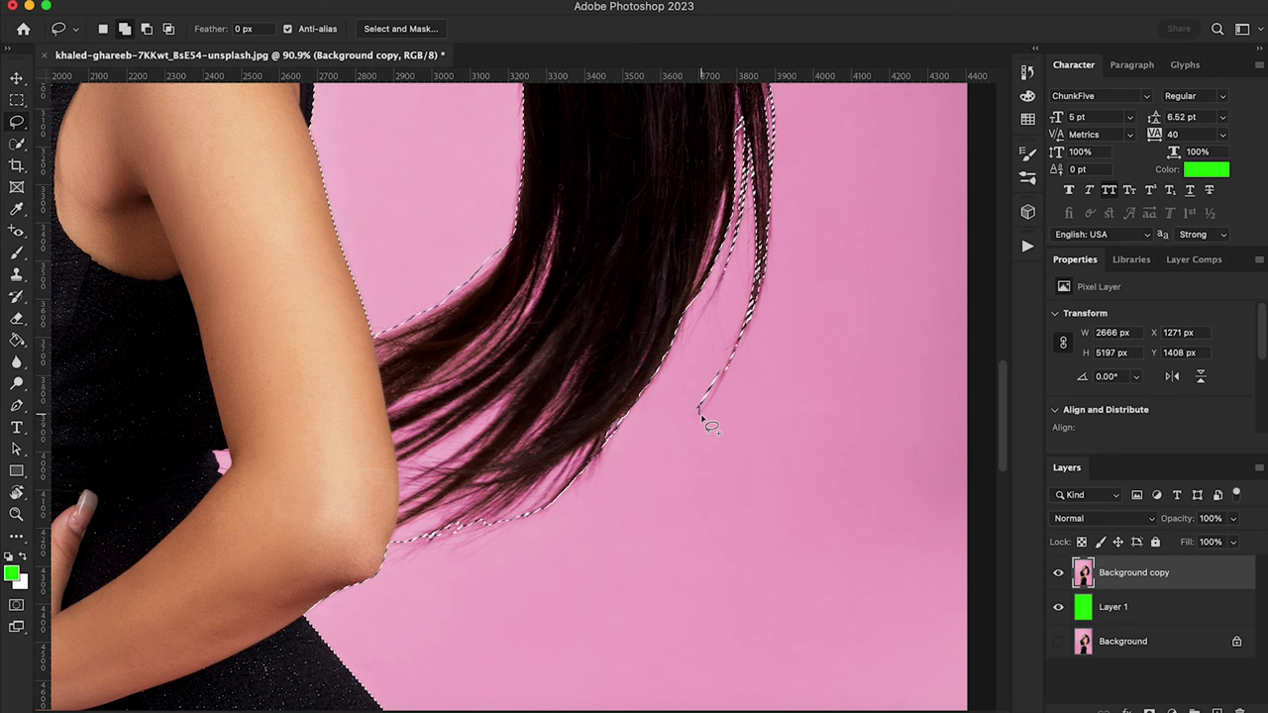
pyautogui.moveTo(701, 414)
pyautogui.mouseDown()
pyautogui.moveTo(735, 370)
pyautogui.moveTo(735, 295)
pyautogui.moveTo(689, 331)
pyautogui.moveTo(739, 275)
pyautogui.moveTo(721, 283)
pyautogui.mouseUp()
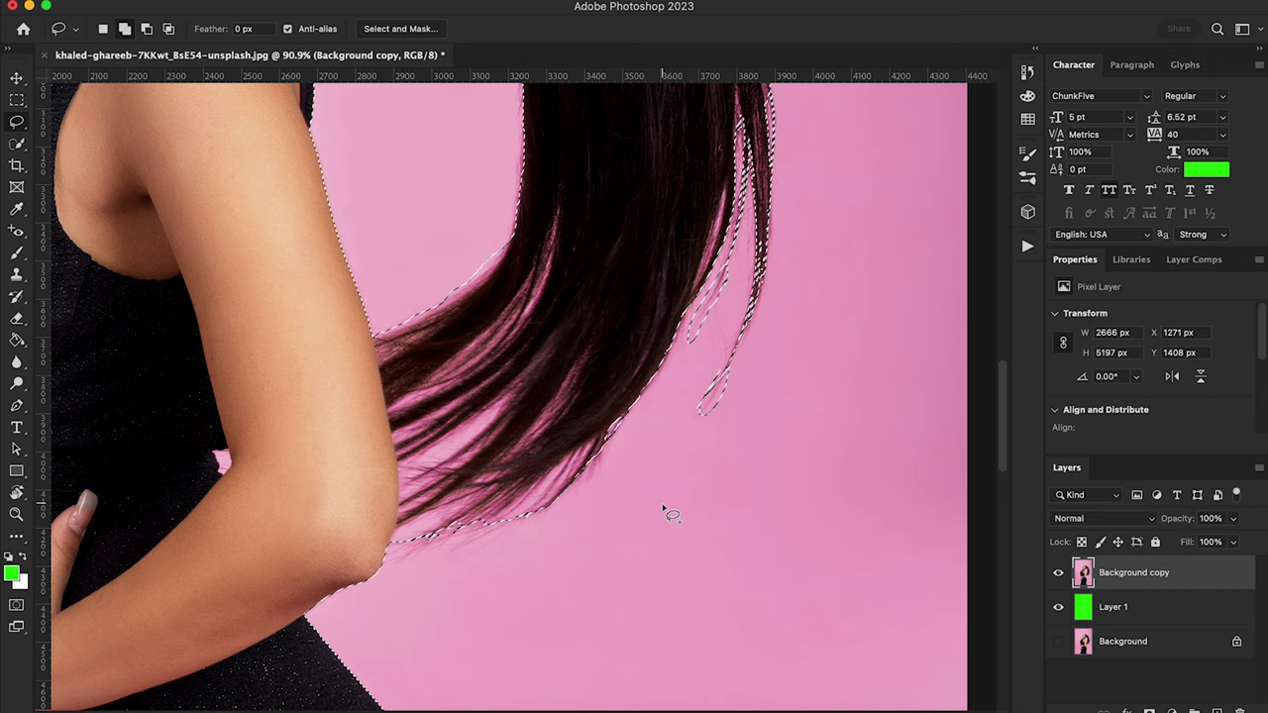
pyautogui.scroll(-5, 659, 510)
pyautogui.moveTo(538, 406)
pyautogui.mouseDown()
pyautogui.moveTo(418, 449)
pyautogui.moveTo(457, 411)
pyautogui.moveTo(536, 402)
pyautogui.moveTo(540, 416)
pyautogui.mouseUp()
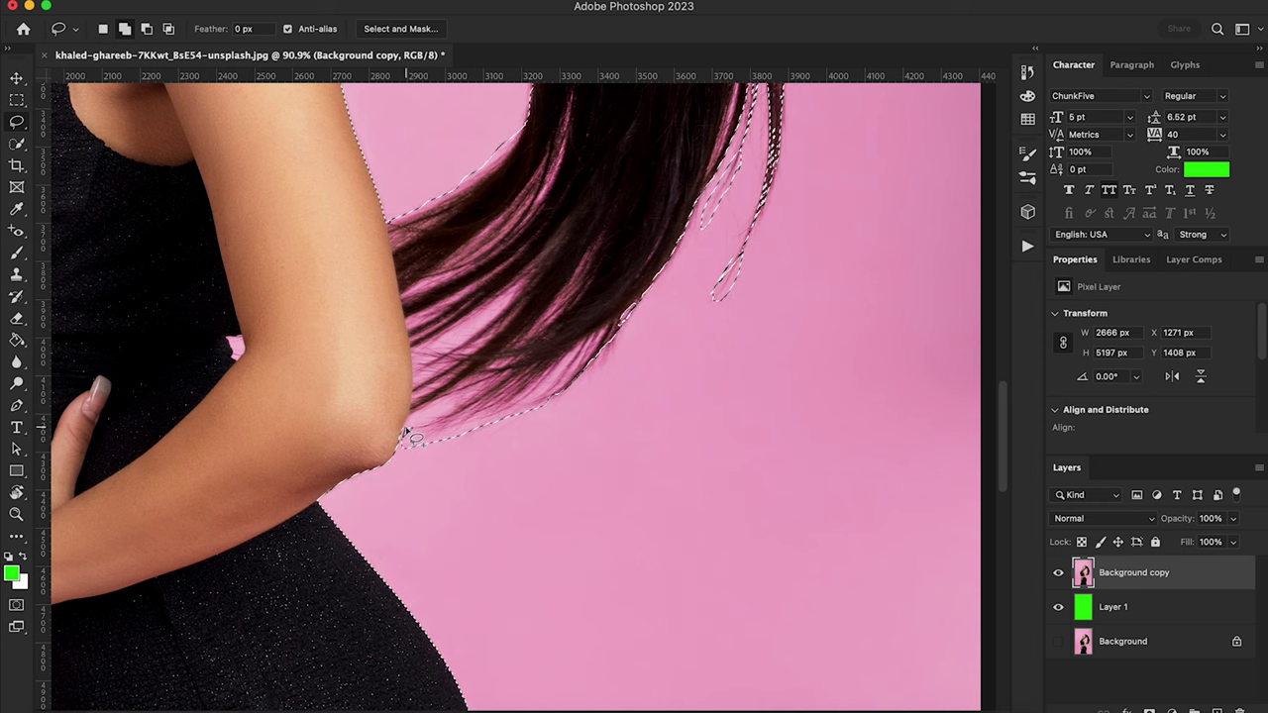
# - Zoom into the face and ponytail and set Quick Selection to subtract mode
pyautogui.scroll(-3, 459, 474)
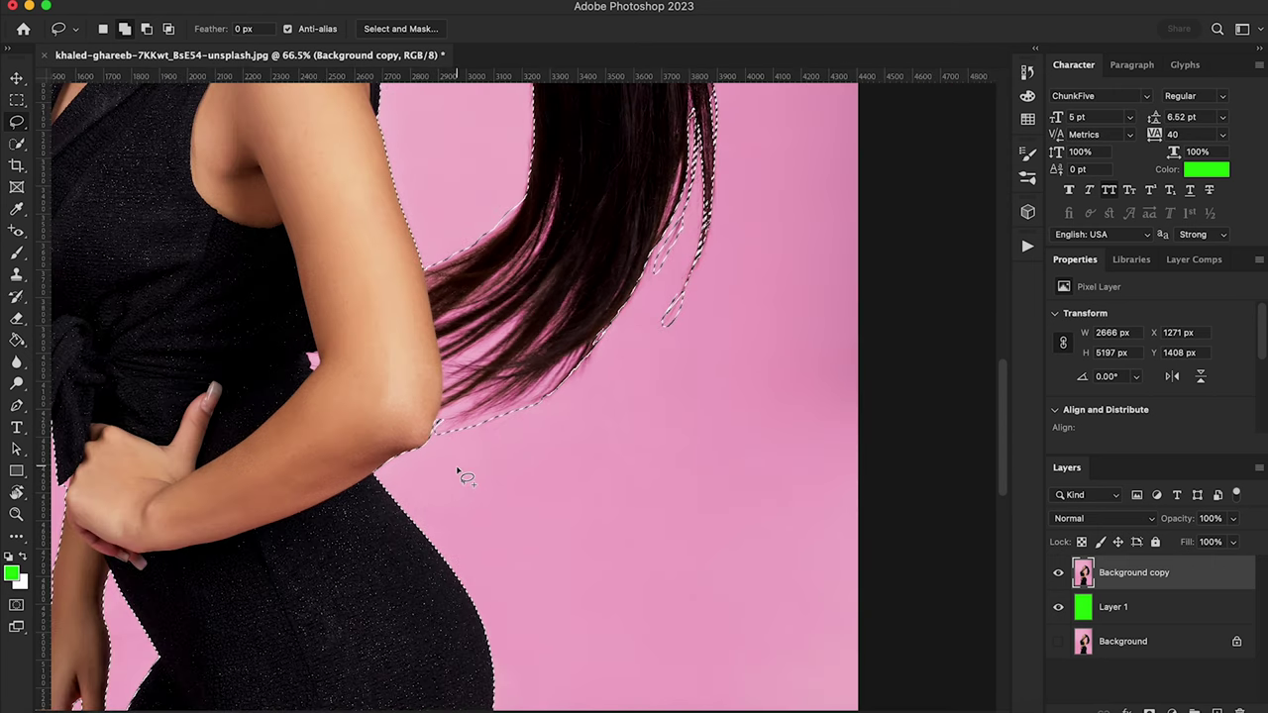
pyautogui.scroll(-3, 460, 471)
pyautogui.hscroll(-2, 466, 478)
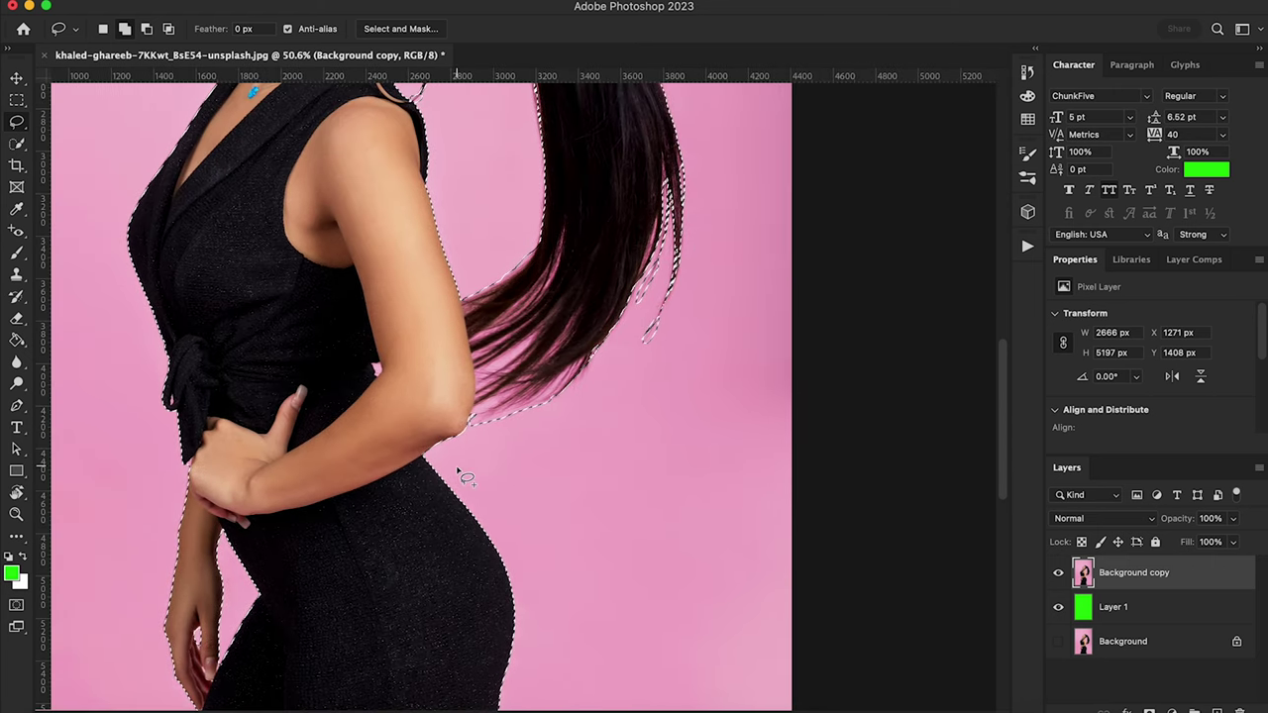
pyautogui.hscroll(-5, 462, 474)
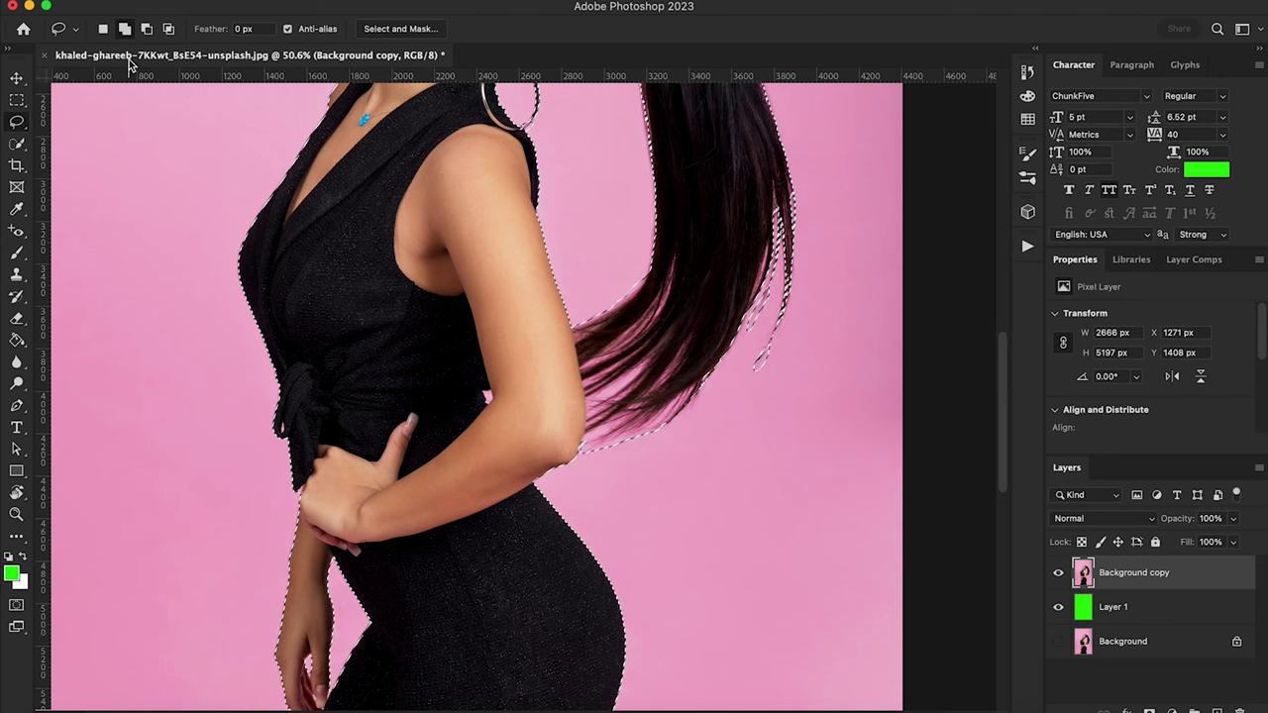
pyautogui.click(16, 144)
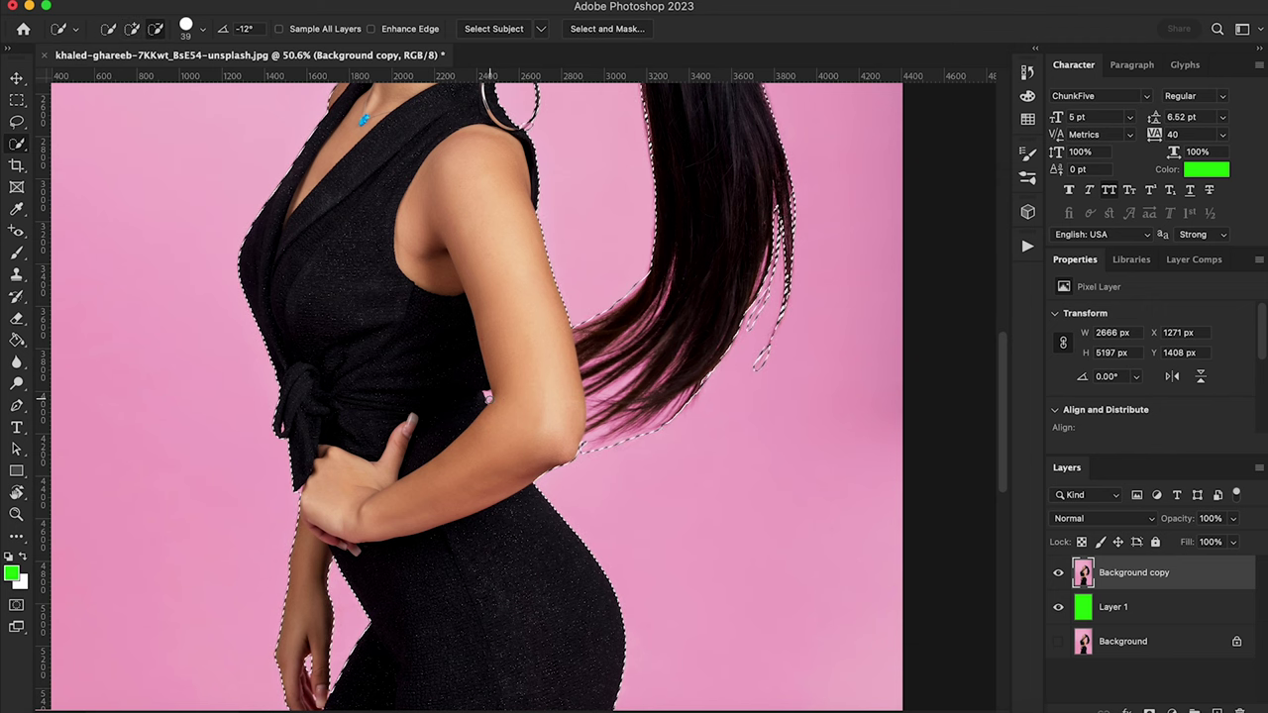
pyautogui.press('alt')
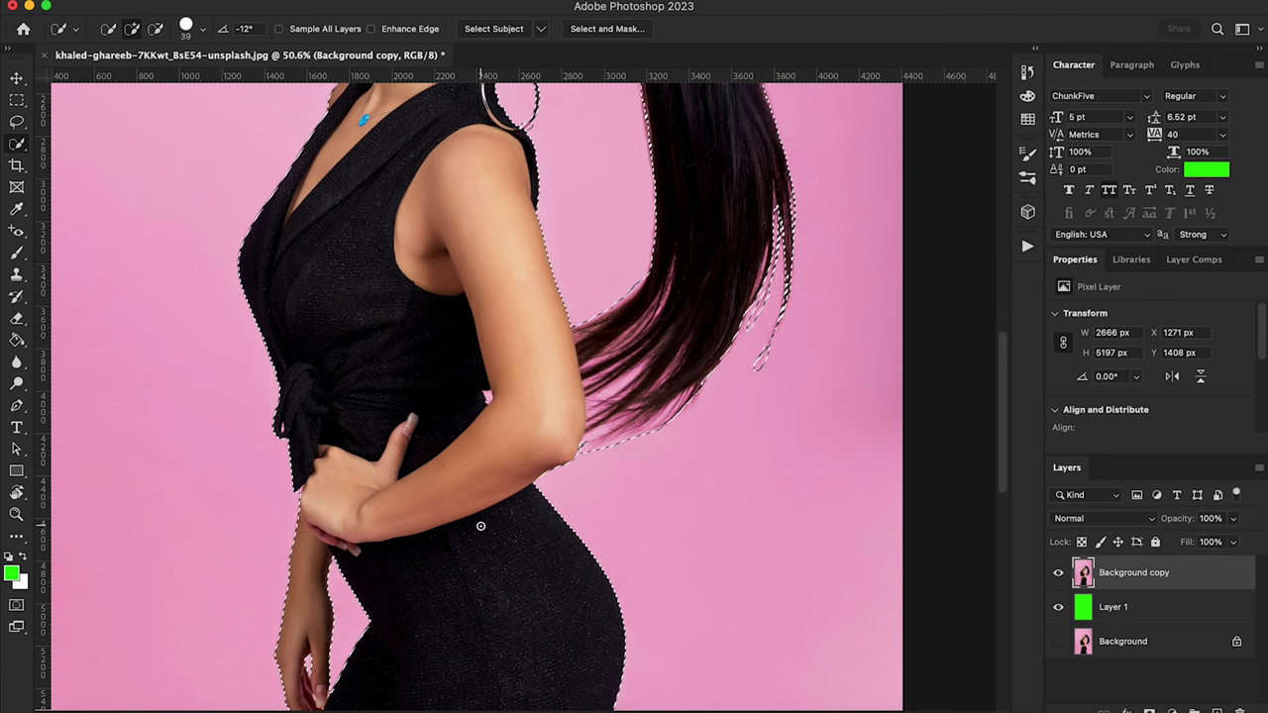
# - Inspect the selection edge up close, then zoom out until the whole figure fits
pyautogui.scroll(-2, 481, 525)
pyautogui.scroll(5, 480, 525)
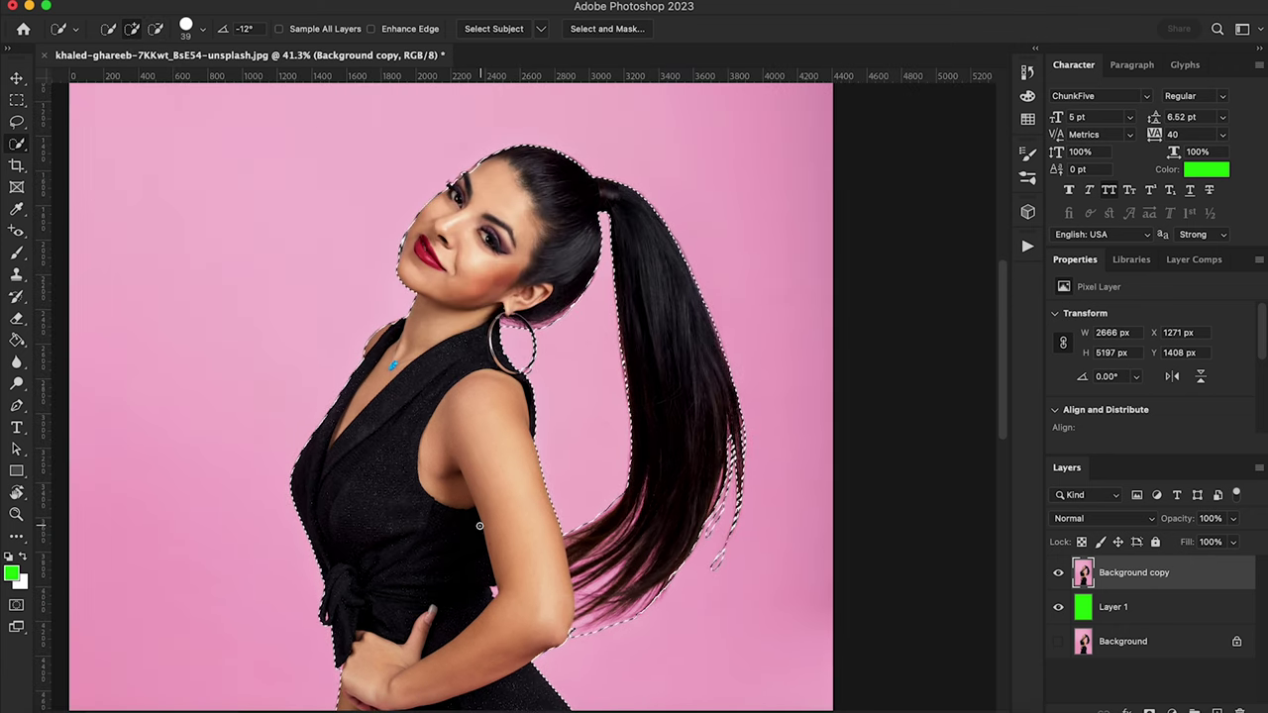
pyautogui.scroll(2, 313, 120)
pyautogui.scroll(1, 313, 120)
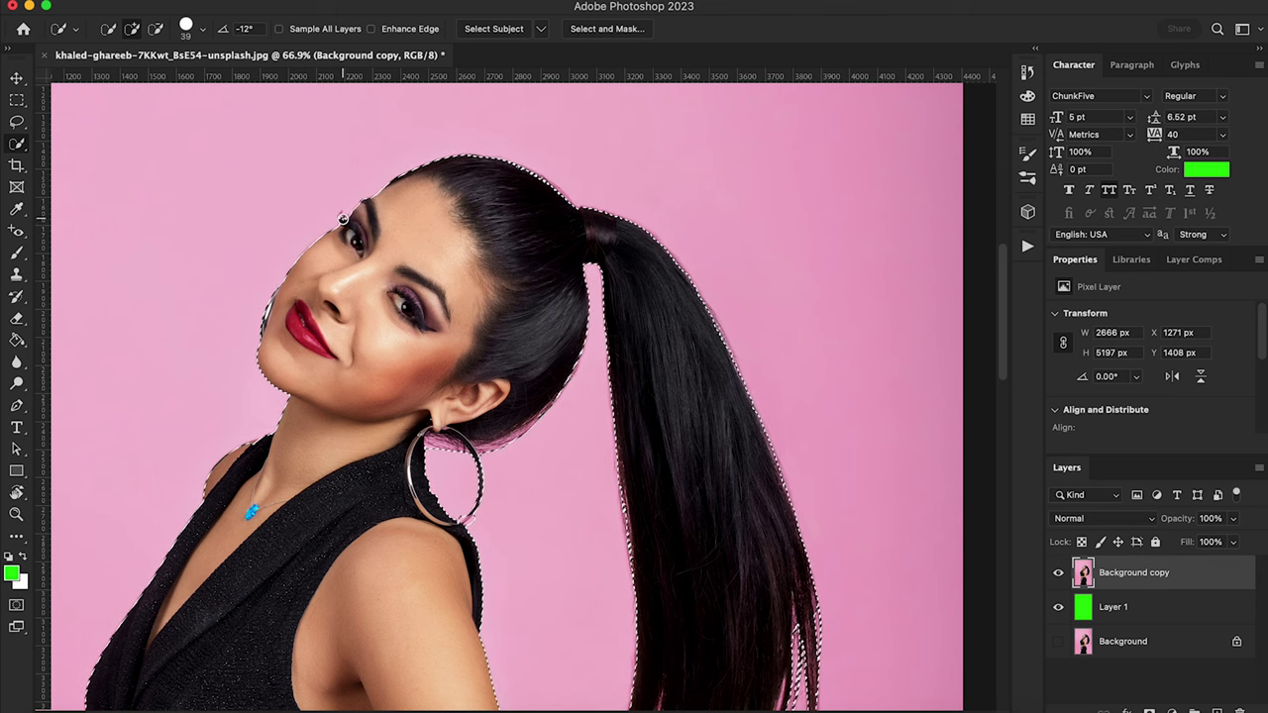
pyautogui.scroll(-1, 414, 288)
pyautogui.scroll(-1, 436, 317)
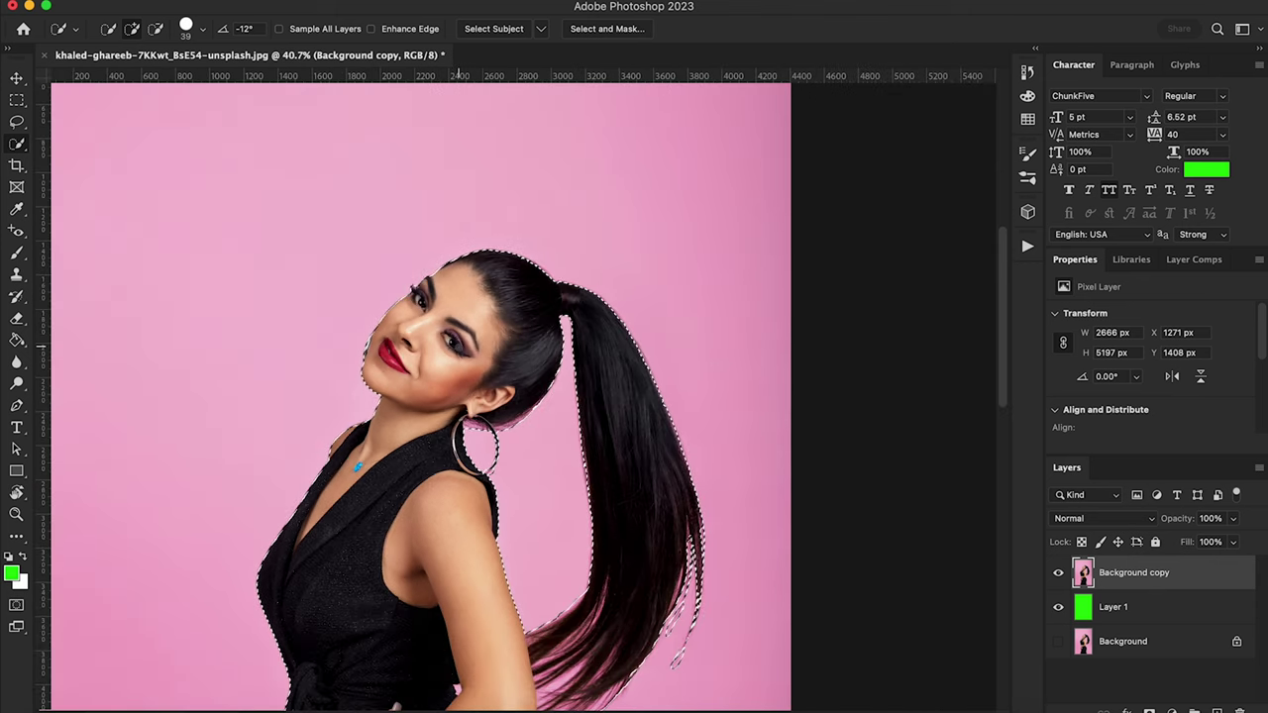
pyautogui.scroll(-2, 457, 344)
pyautogui.scroll(-1, 457, 344)
pyautogui.scroll(-1, 457, 344)
pyautogui.scroll(-2, 397, 396)
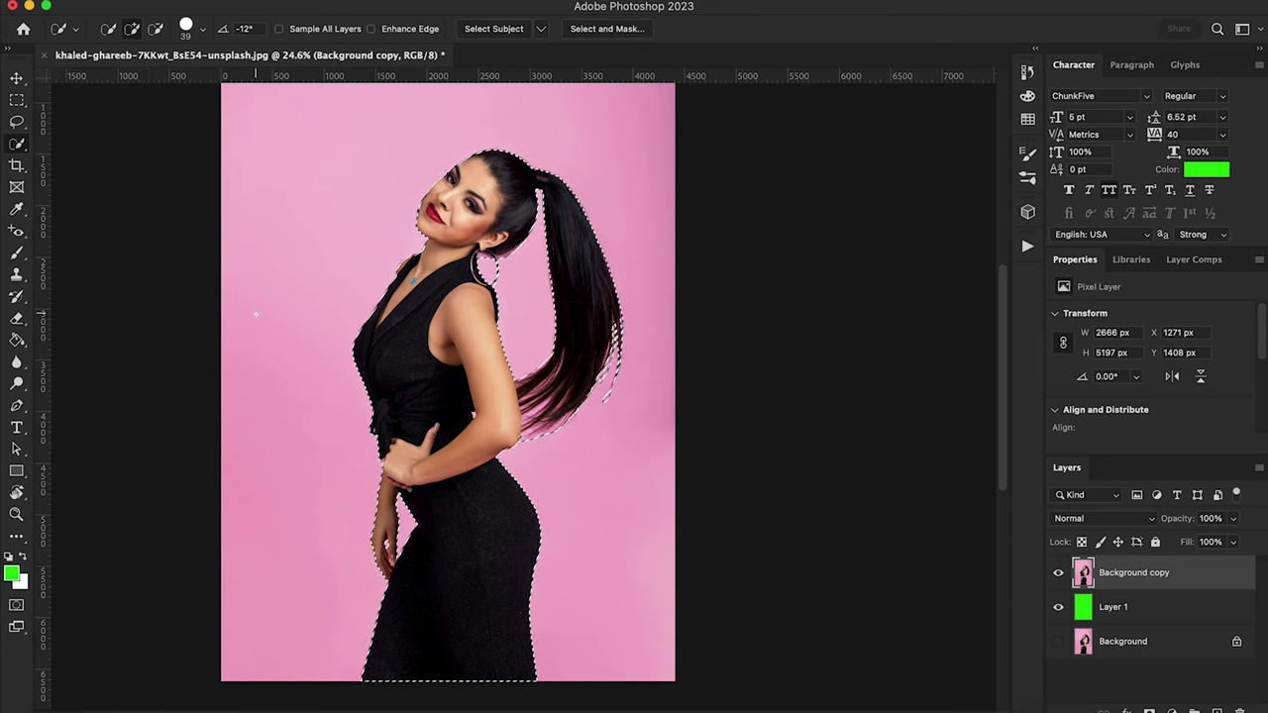
# - Open Select and Mask on the selection and enable Decontaminate Colors at 53%
pyautogui.rightClick(436, 333)
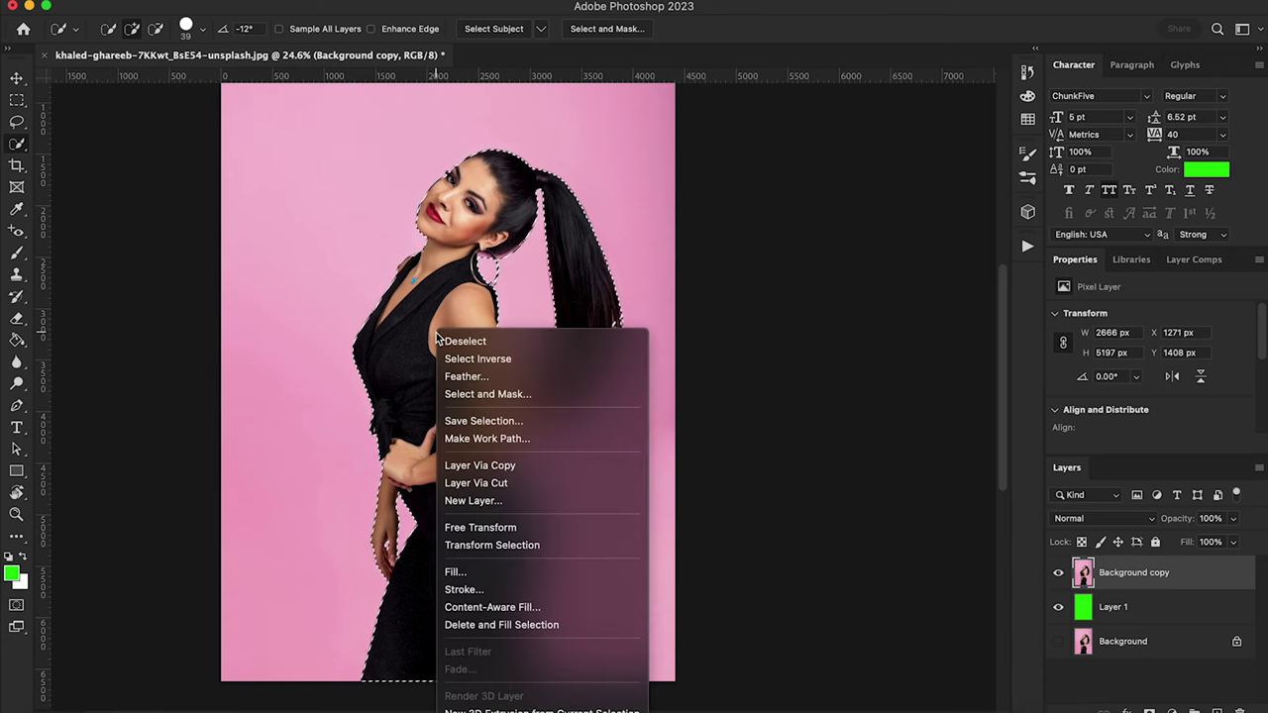
pyautogui.click(515, 396)
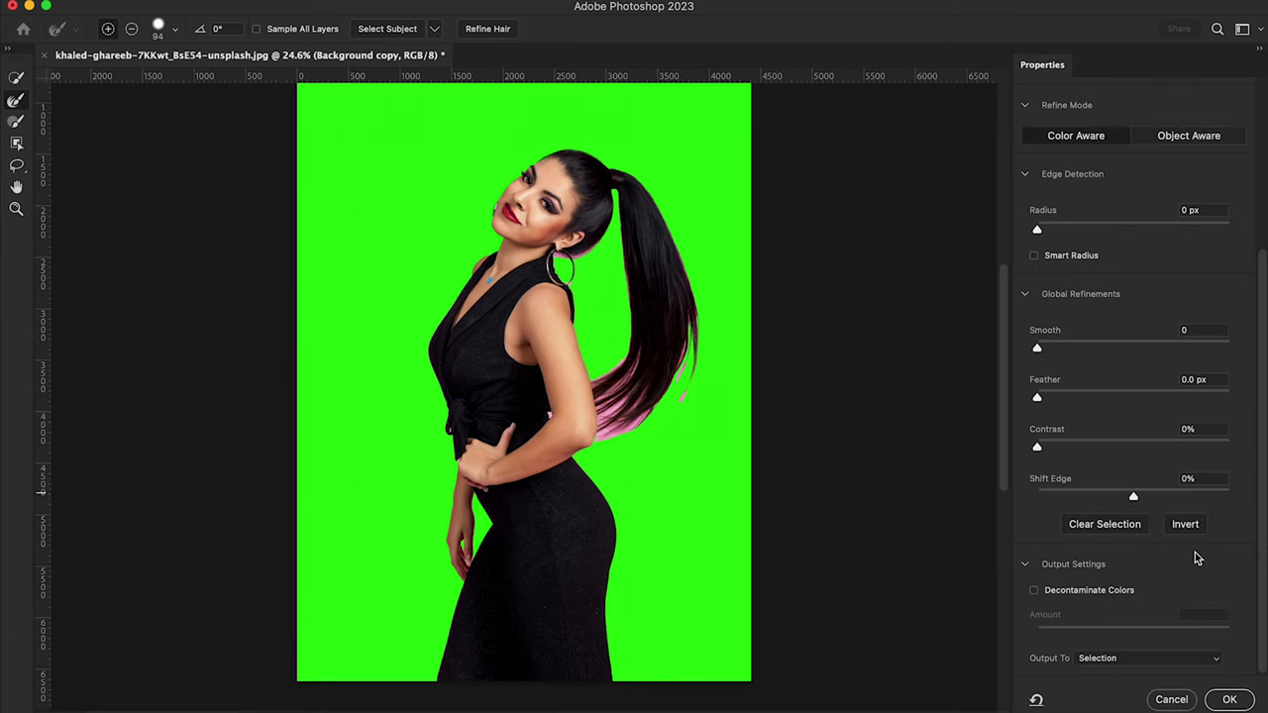
pyautogui.click(1034, 591)
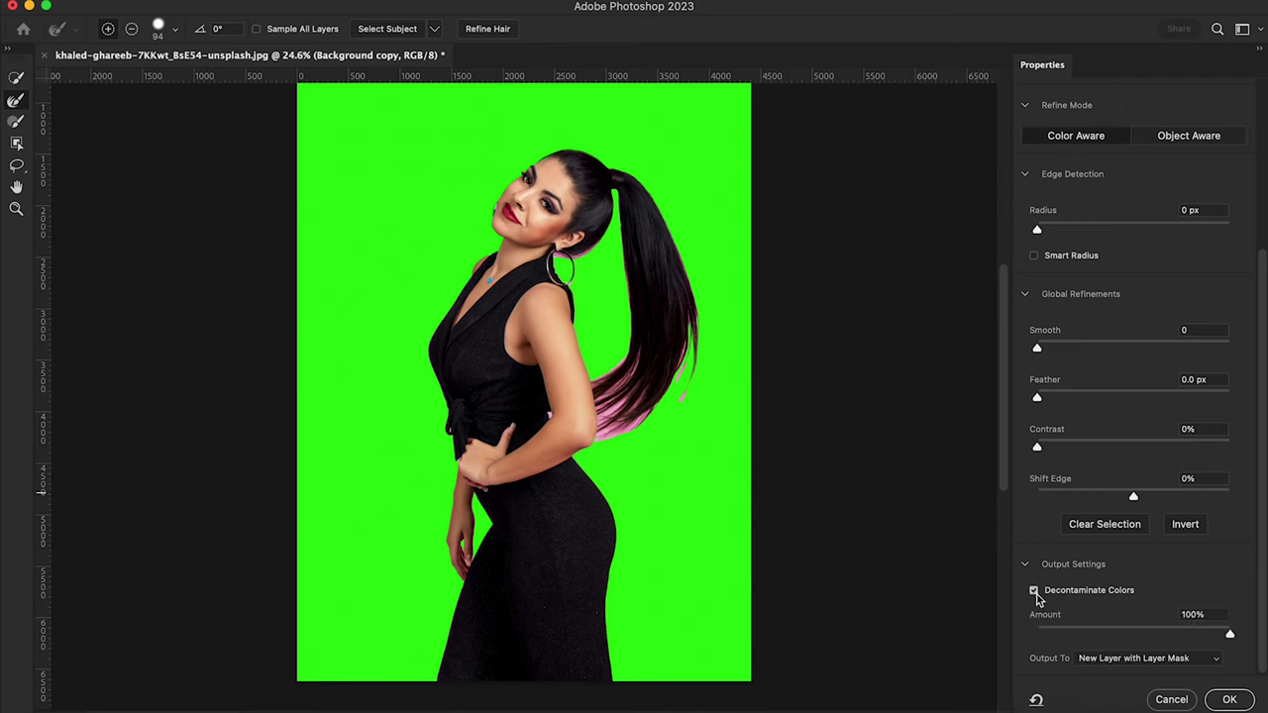
pyautogui.moveTo(1234, 641); pyautogui.dragTo(1151, 642)
pyautogui.hotkey('ctrl', '+')
pyautogui.scroll(3, 441, 229)
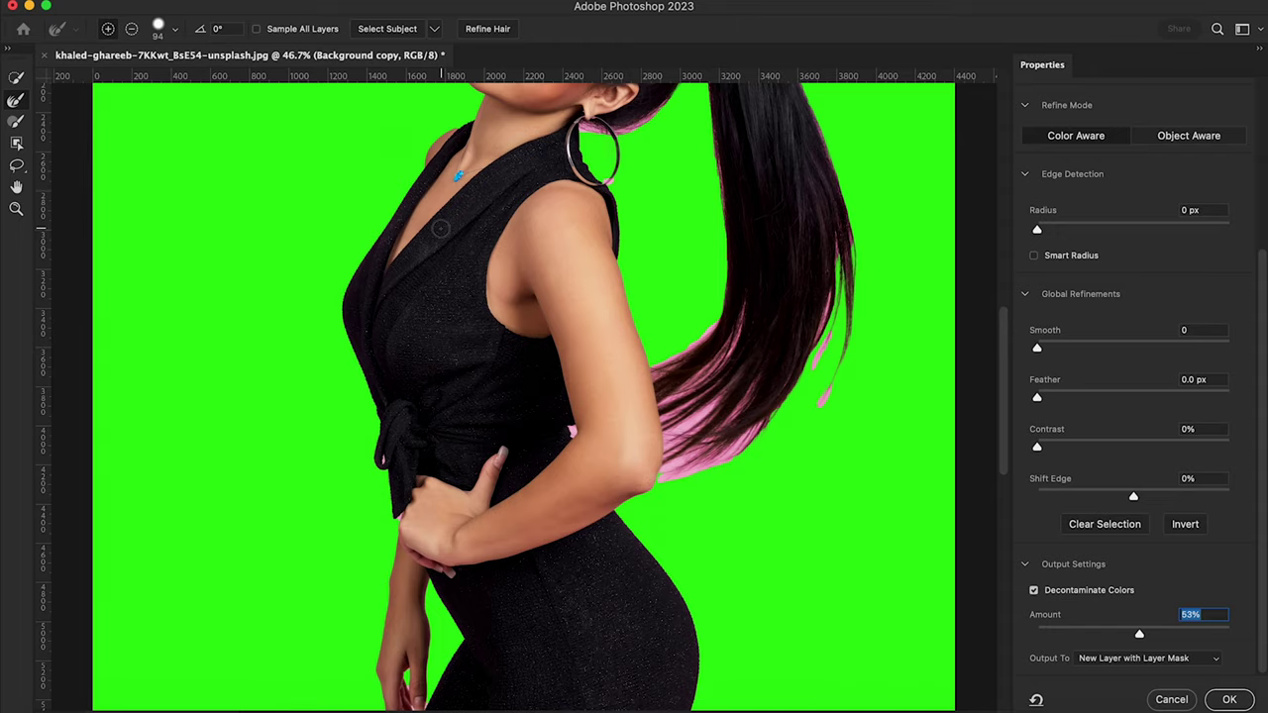
pyautogui.scroll(3, 441, 229)
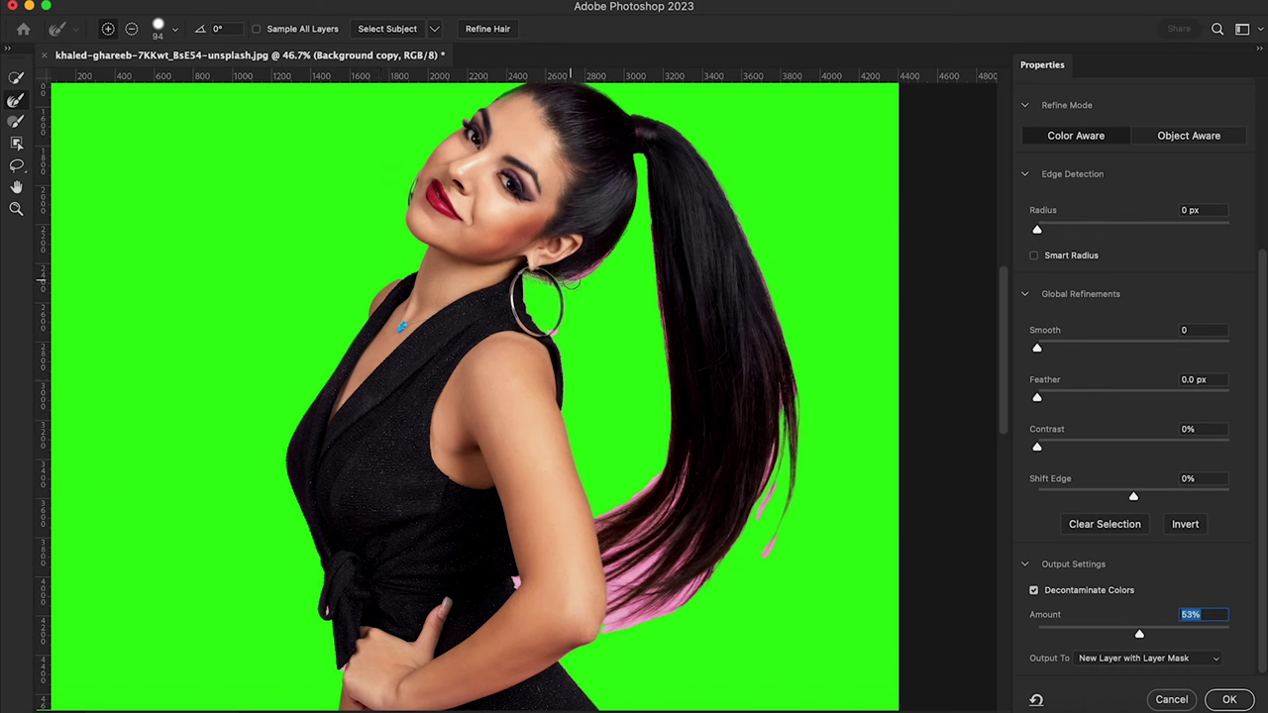
# - Refine Edge Brush the hair from ear to neck and where it meets the arm
pyautogui.moveTo(612, 249); pyautogui.dragTo(562, 350)
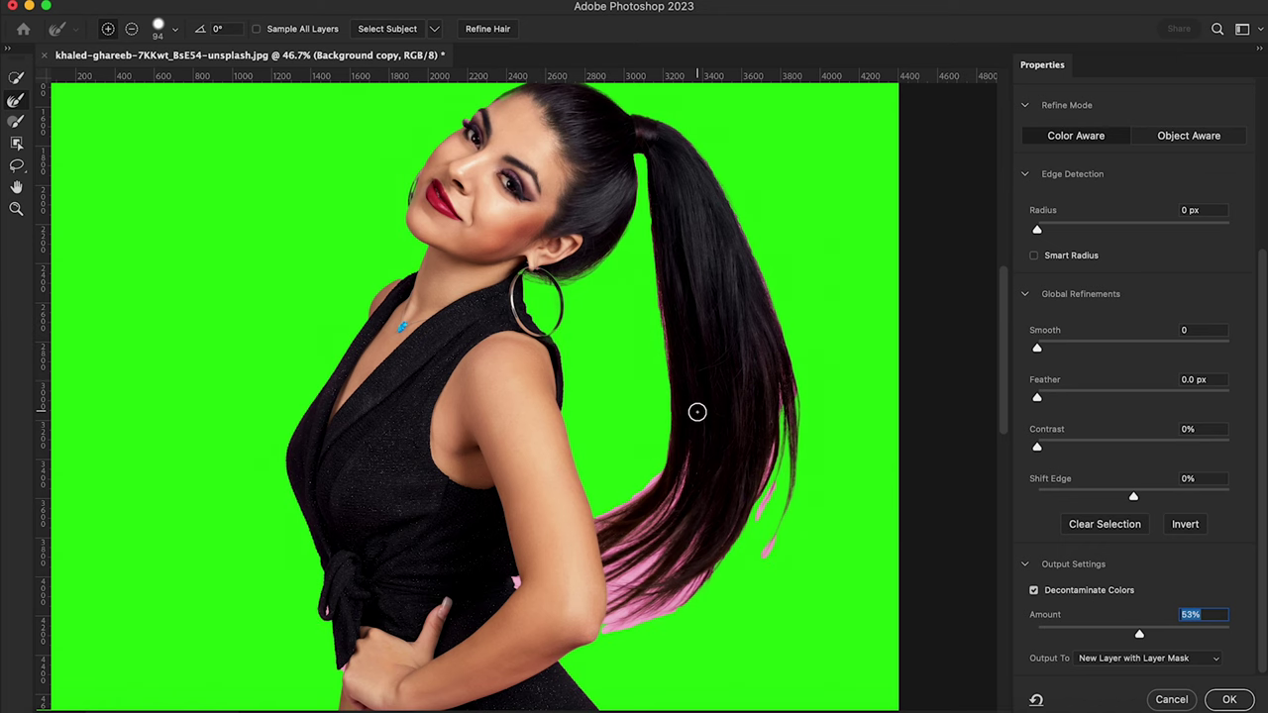
pyautogui.scroll(-3, 698, 412)
pyautogui.hscroll(2, 697, 412)
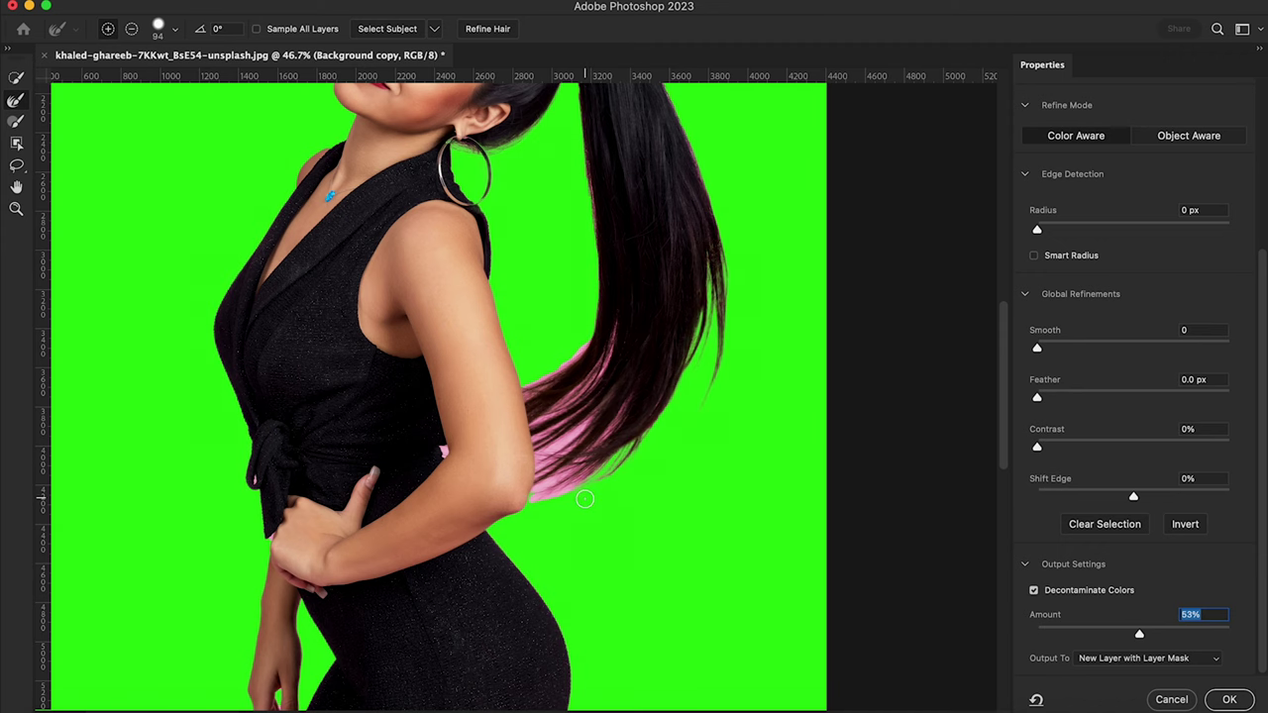
pyautogui.scroll(-3, 615, 525)
pyautogui.moveTo(603, 302); pyautogui.dragTo(605, 263)
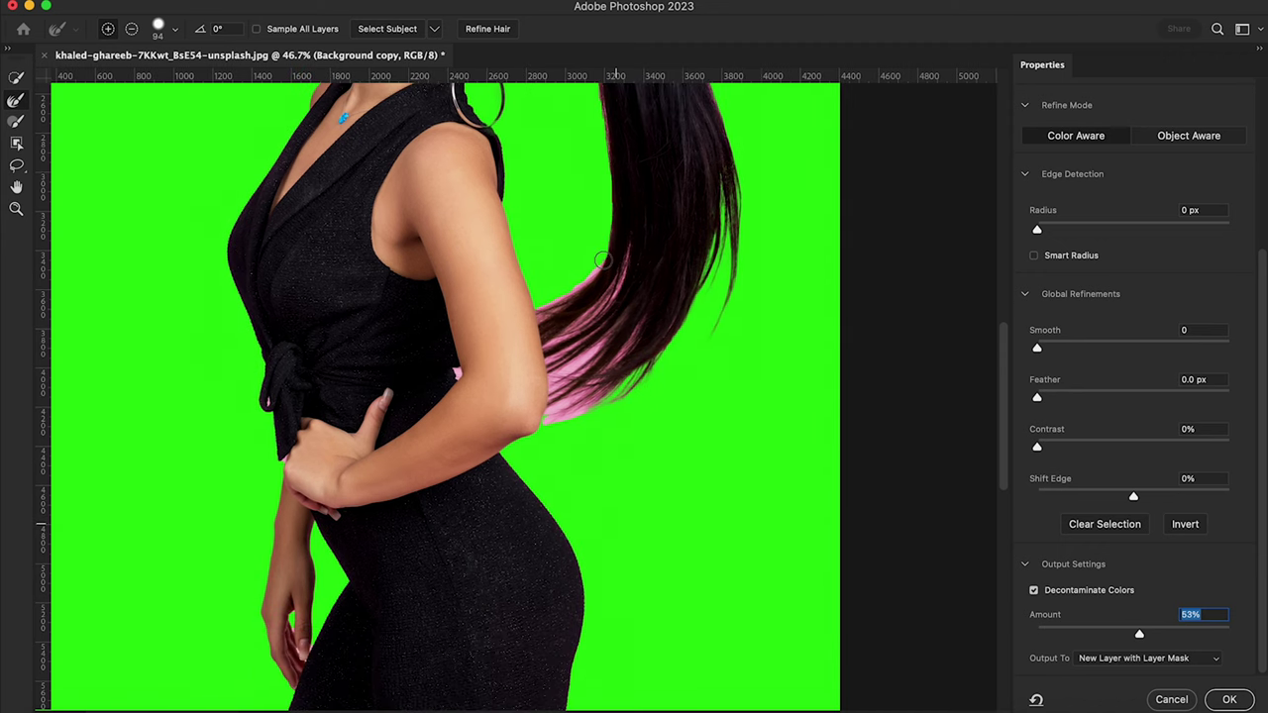
pyautogui.moveTo(535, 313)
pyautogui.mouseDown()
pyautogui.moveTo(551, 340)
pyautogui.moveTo(579, 327)
pyautogui.mouseUp()
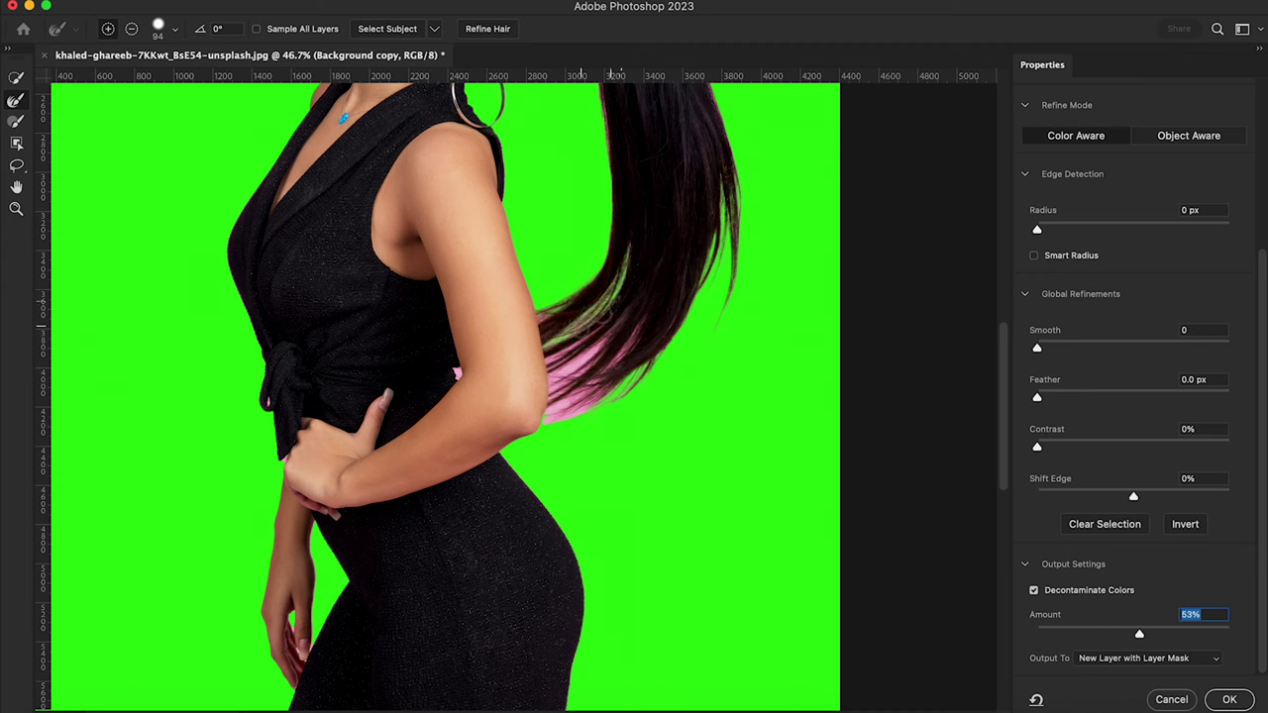
pyautogui.moveTo(579, 327); pyautogui.dragTo(617, 264)
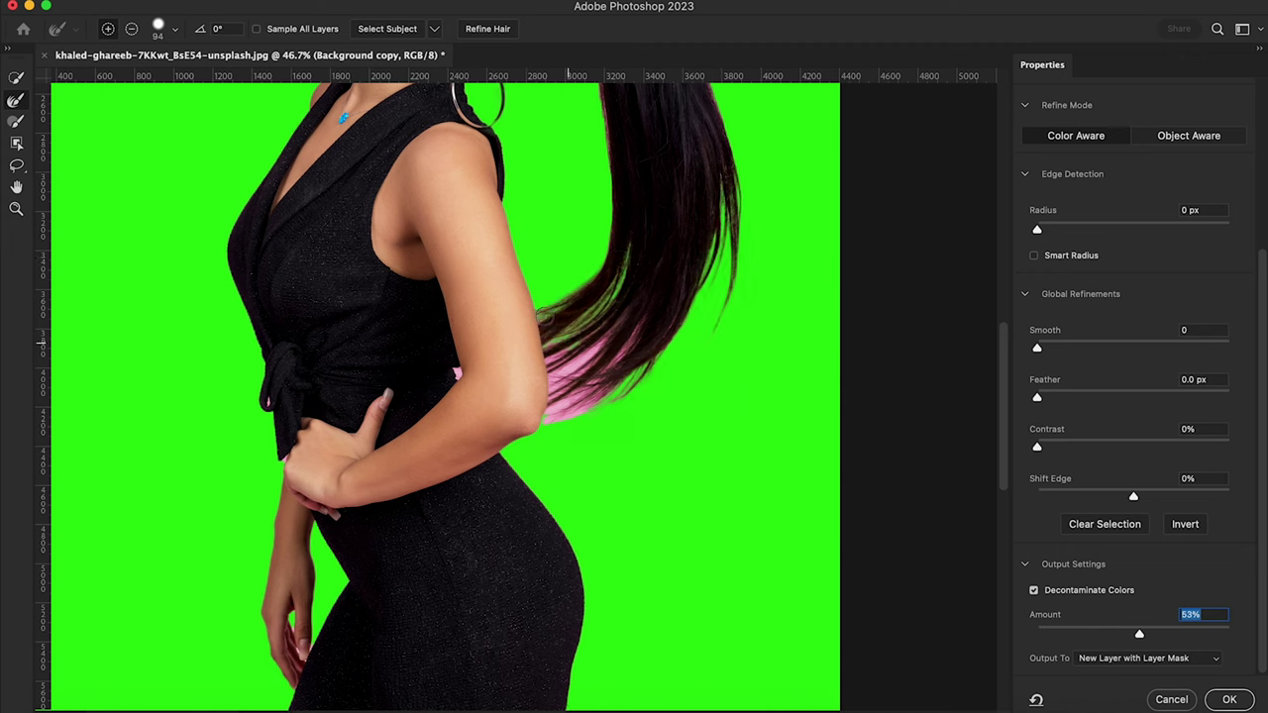
pyautogui.moveTo(595, 307); pyautogui.dragTo(605, 265)
# - Brush the pink fringe off the hair tips and define the hair strands
pyautogui.click(557, 356)
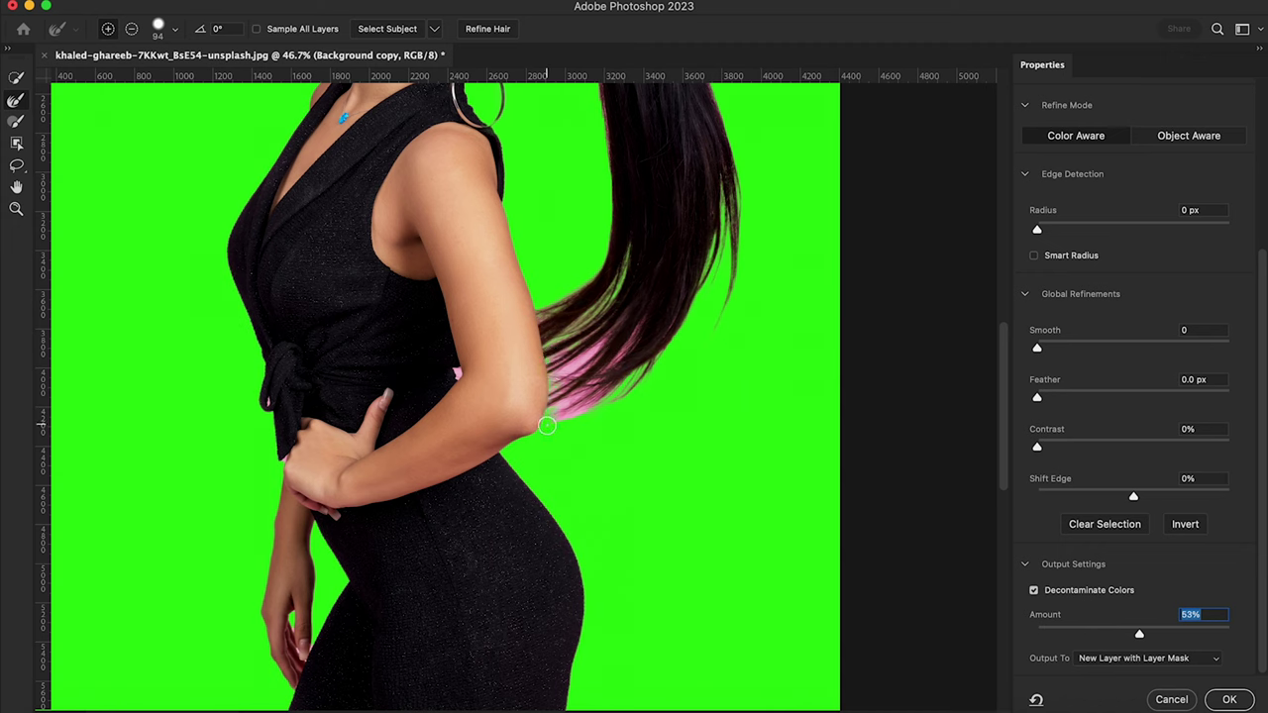
pyautogui.moveTo(586, 384)
pyautogui.mouseDown()
pyautogui.moveTo(572, 411)
pyautogui.moveTo(607, 346)
pyautogui.mouseUp()
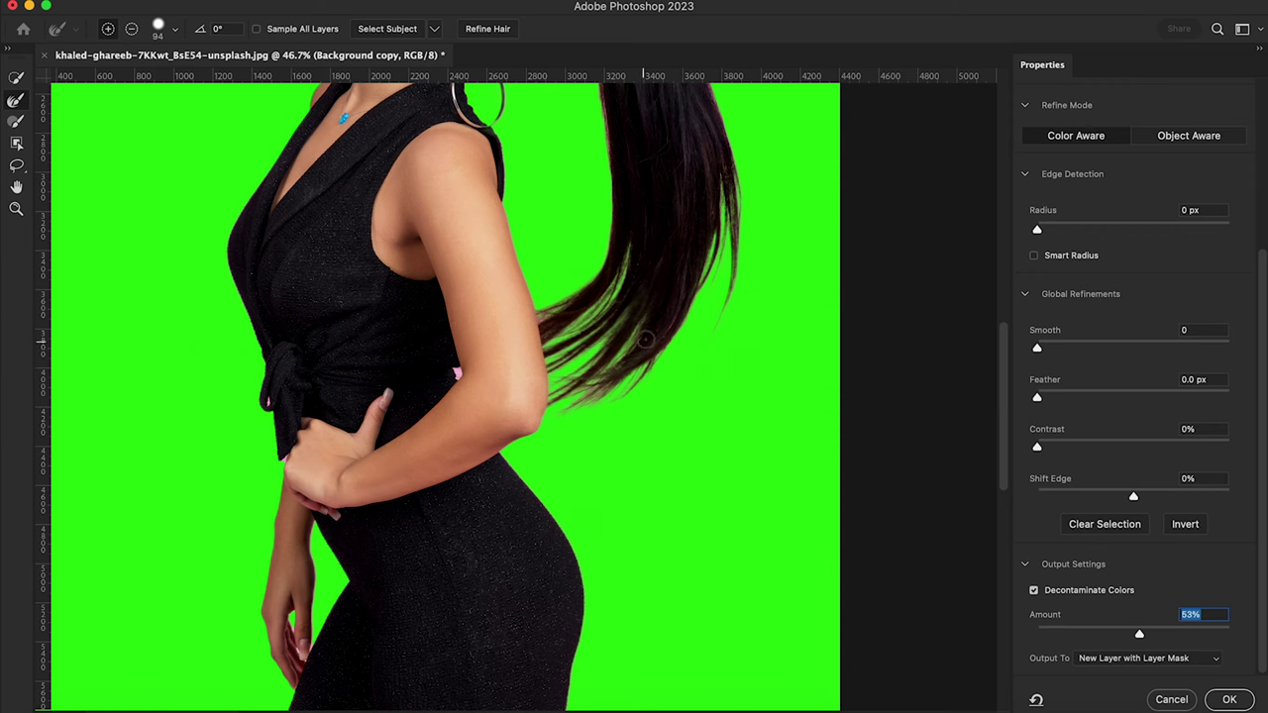
pyautogui.moveTo(588, 409); pyautogui.dragTo(654, 326)
pyautogui.moveTo(546, 312)
pyautogui.mouseDown()
pyautogui.moveTo(603, 274)
pyautogui.moveTo(720, 340)
pyautogui.mouseUp()
pyautogui.scroll(-3, 483, 543)
pyautogui.scroll(5, 483, 543)
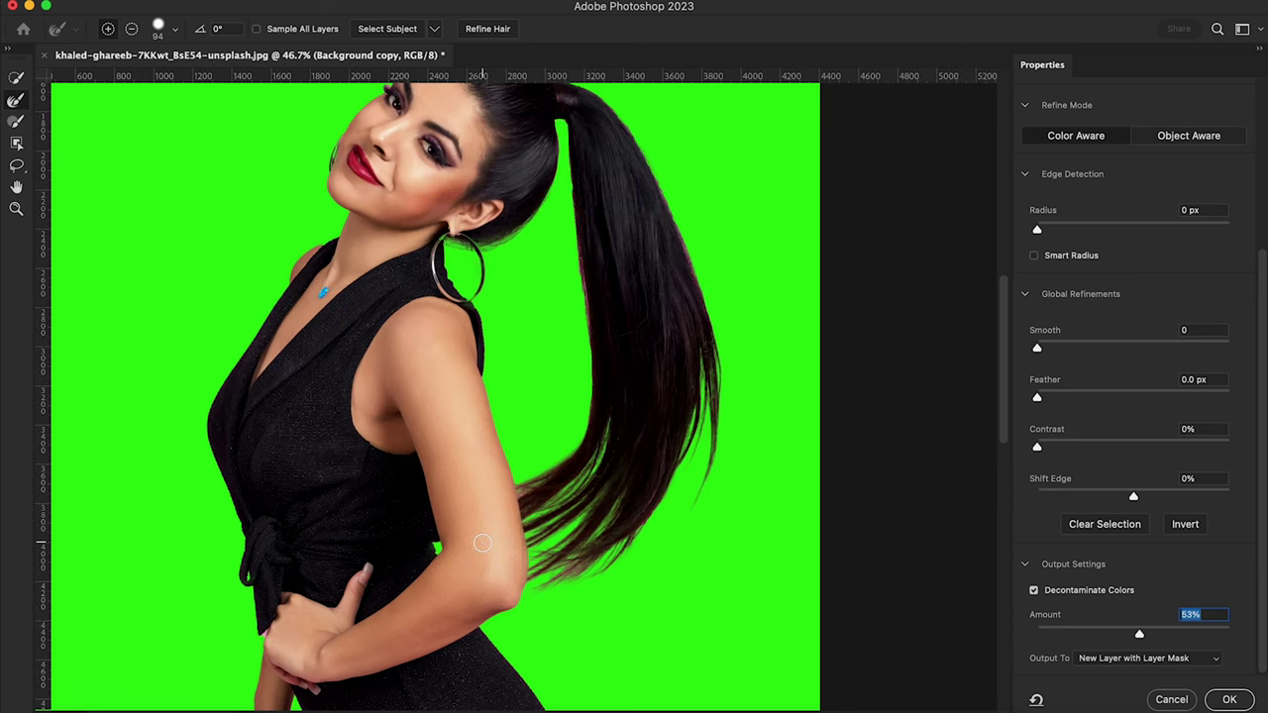
pyautogui.scroll(1, 483, 543)
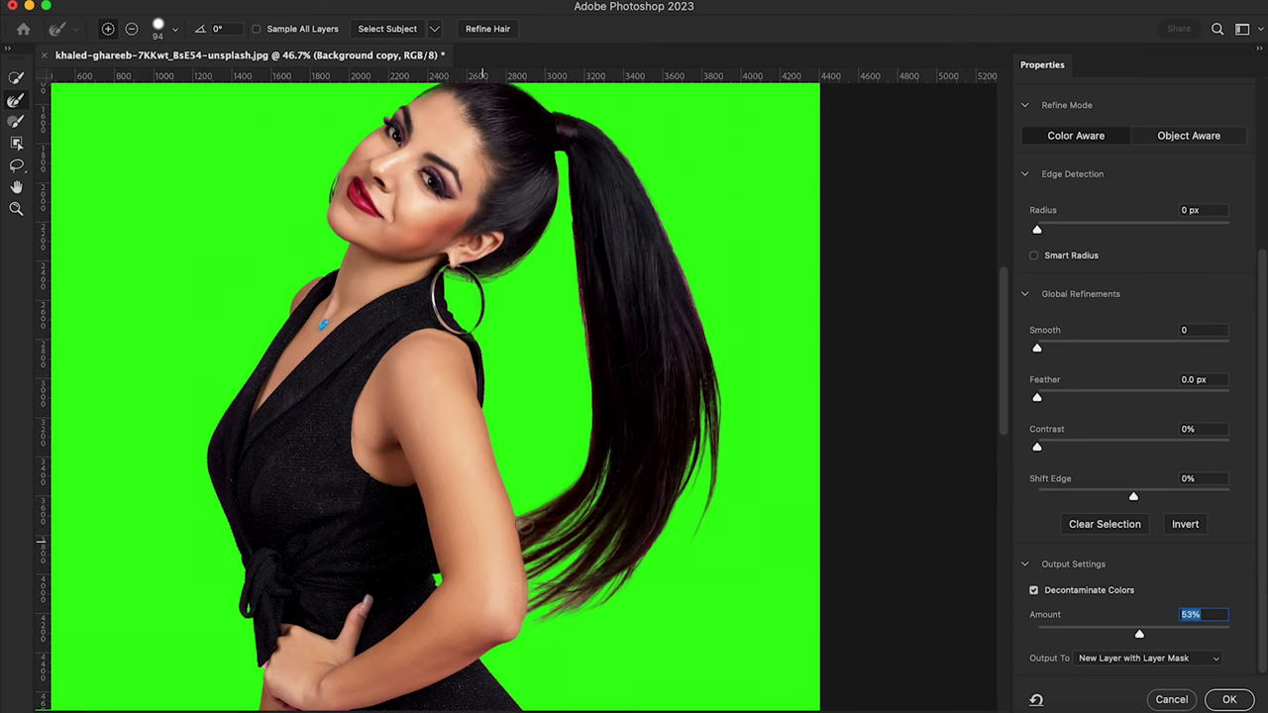
# - Refine the ponytail tips and the ponytail edge up and down the hair
pyautogui.moveTo(616, 576)
pyautogui.mouseDown()
pyautogui.moveTo(654, 493)
pyautogui.moveTo(620, 569)
pyautogui.moveTo(645, 549)
pyautogui.mouseUp()
pyautogui.moveTo(668, 495)
pyautogui.mouseDown()
pyautogui.moveTo(671, 462)
pyautogui.moveTo(645, 546)
pyautogui.mouseUp()
pyautogui.moveTo(651, 627); pyautogui.dragTo(611, 343)
pyautogui.moveTo(589, 408); pyautogui.dragTo(589, 599)
pyautogui.click(573, 610)
# - Set Radius 1 px, Smooth 5, Feather 0.9 px, Contrast 7% and Shift Edge -13%
pyautogui.press('super+minus')
pyautogui.press('super+minus')
pyautogui.press('super+minus')
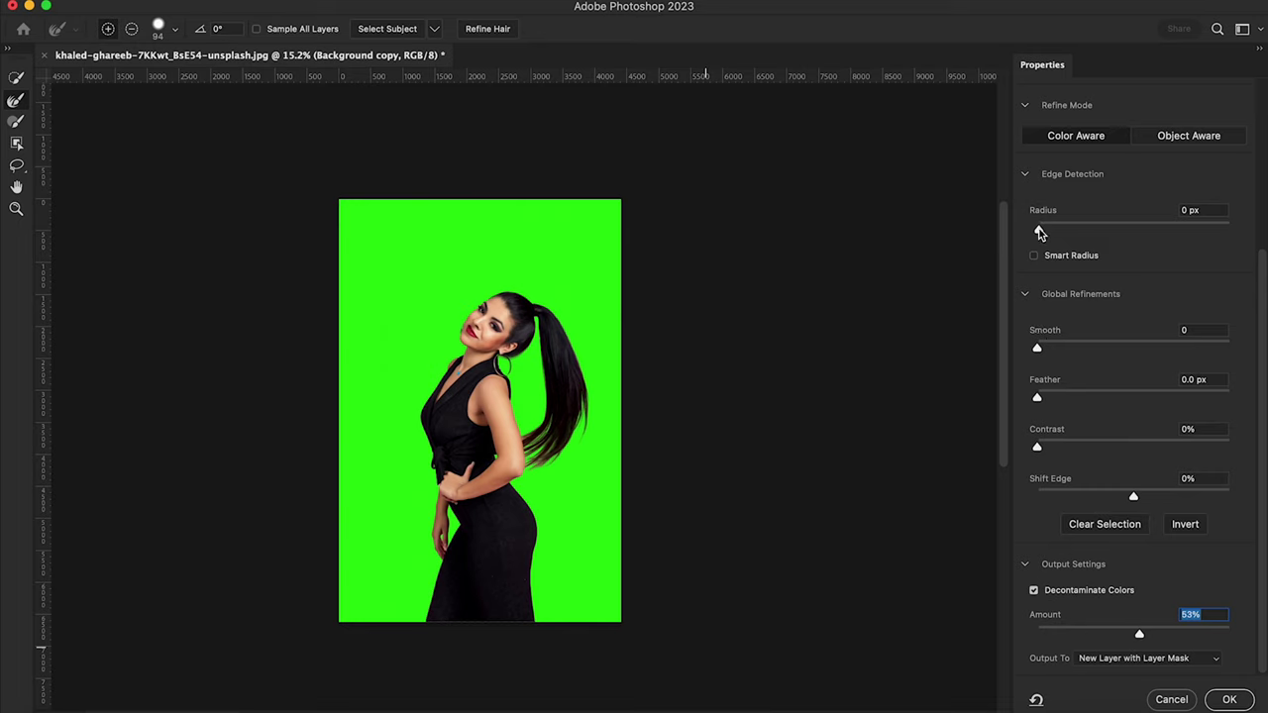
pyautogui.moveTo(1040, 232); pyautogui.dragTo(1046, 231)
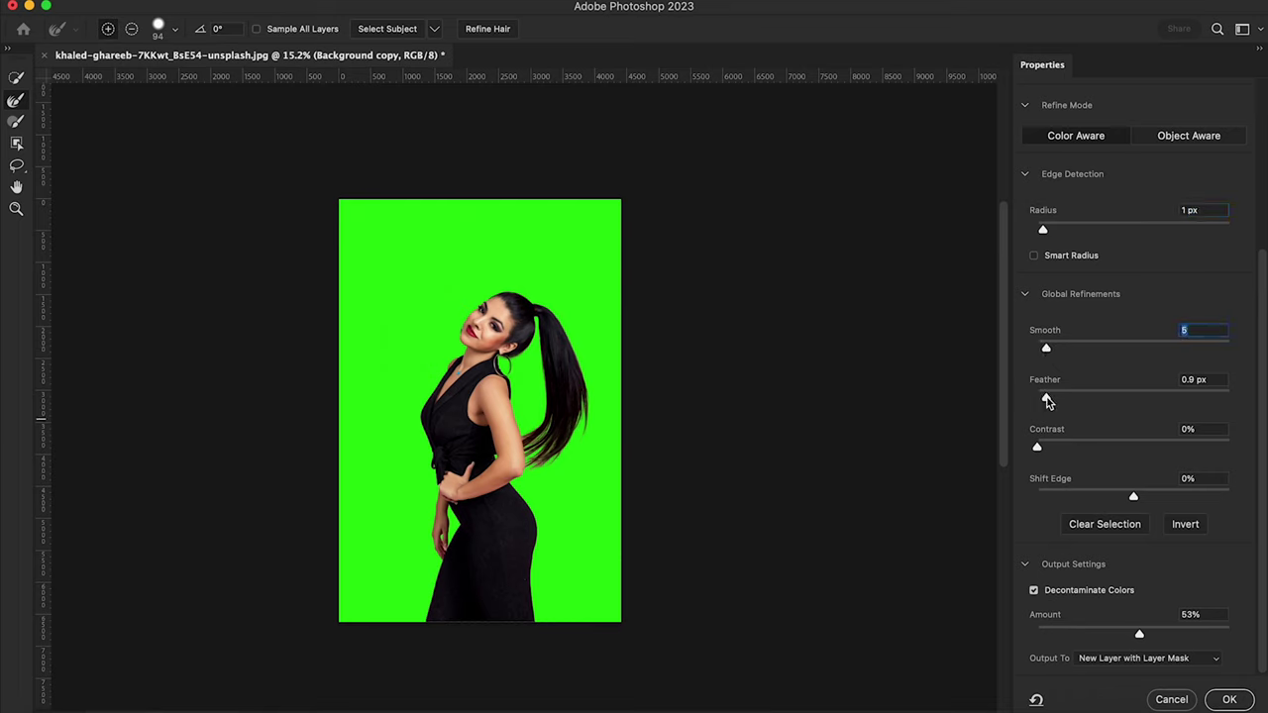
pyautogui.moveTo(1039, 451); pyautogui.dragTo(1053, 451)
pyautogui.moveTo(1133, 497); pyautogui.dragTo(1121, 502)
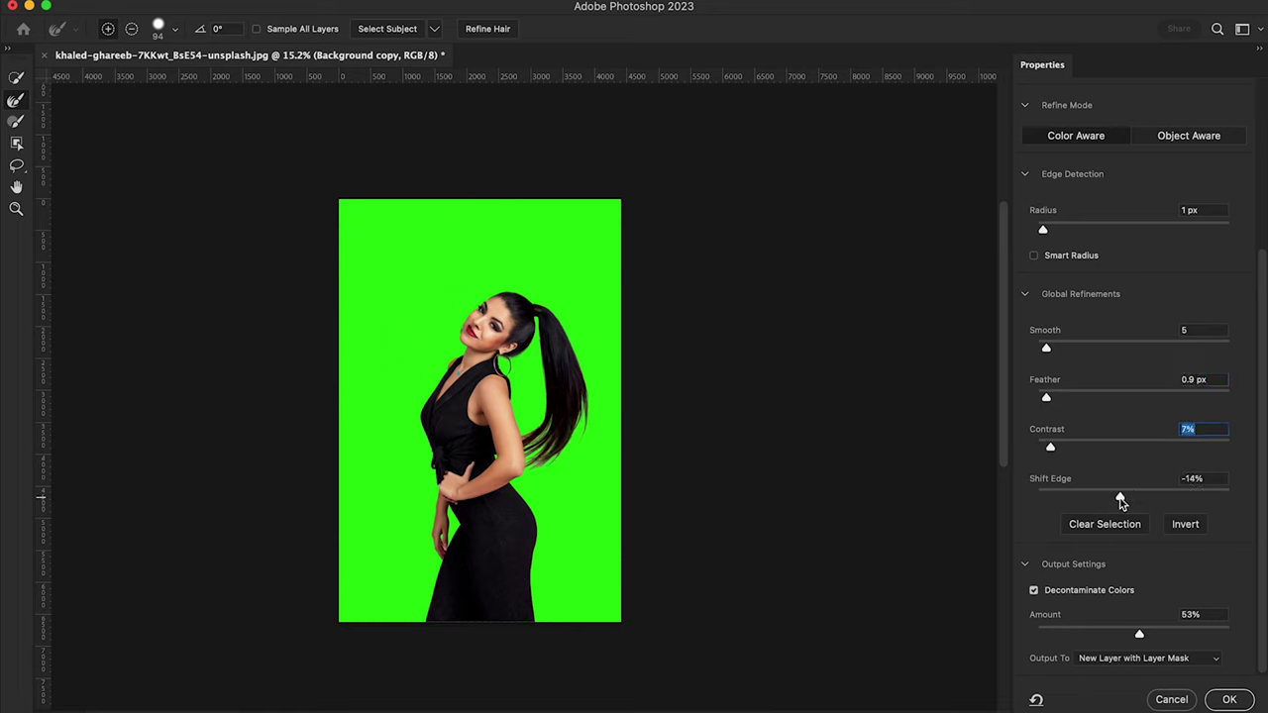
pyautogui.press('Tab')
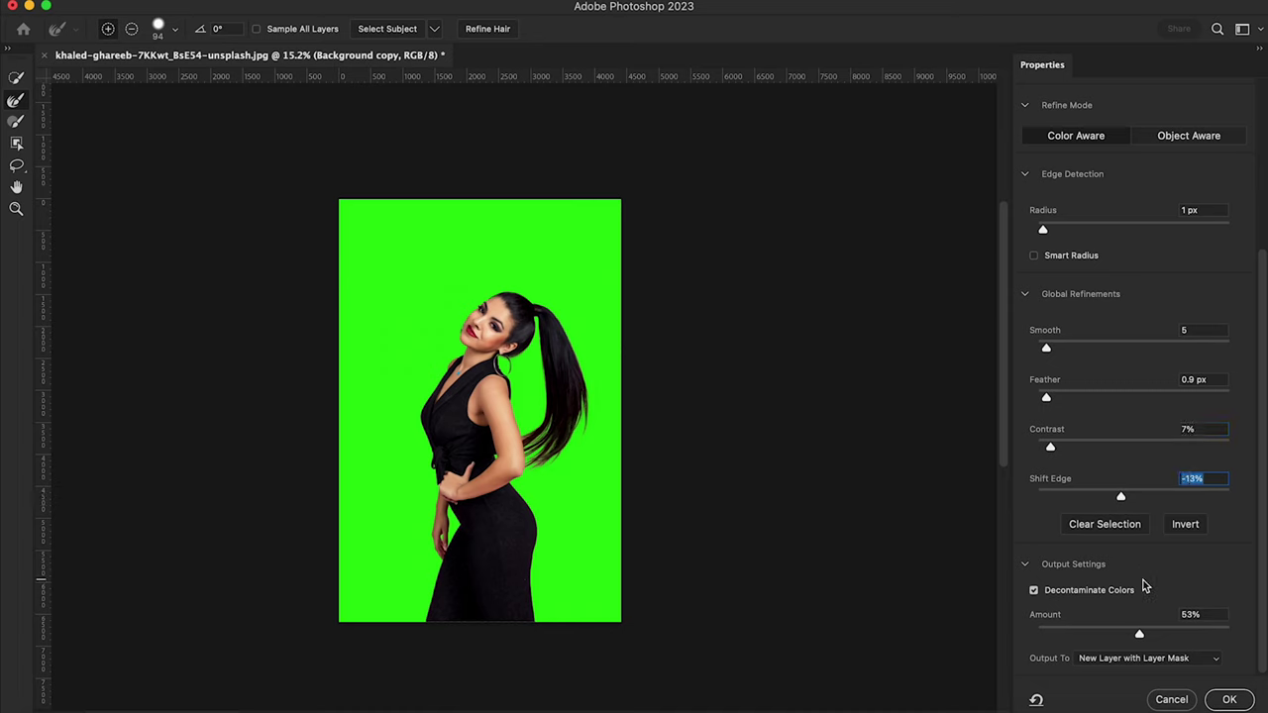
# - Output to New Layer with Layer Mask and apply, creating Background copy 2
pyautogui.click(1205, 662)
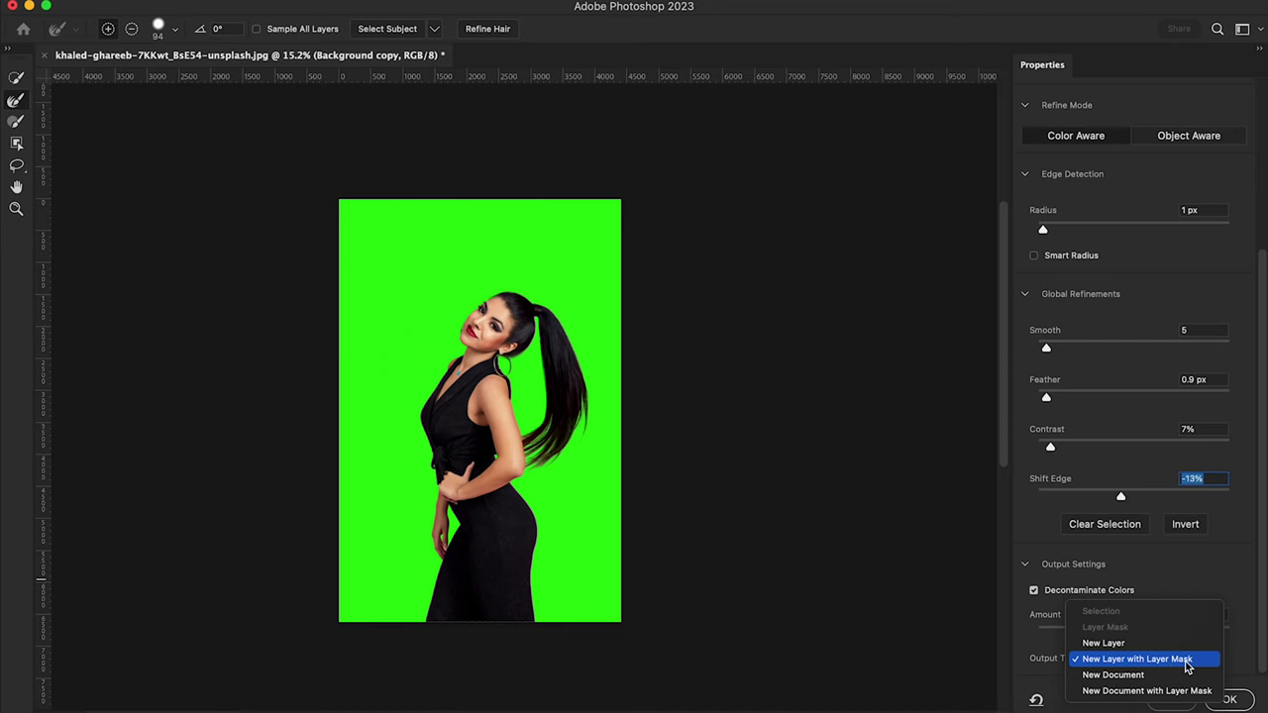
pyautogui.click(1187, 661)
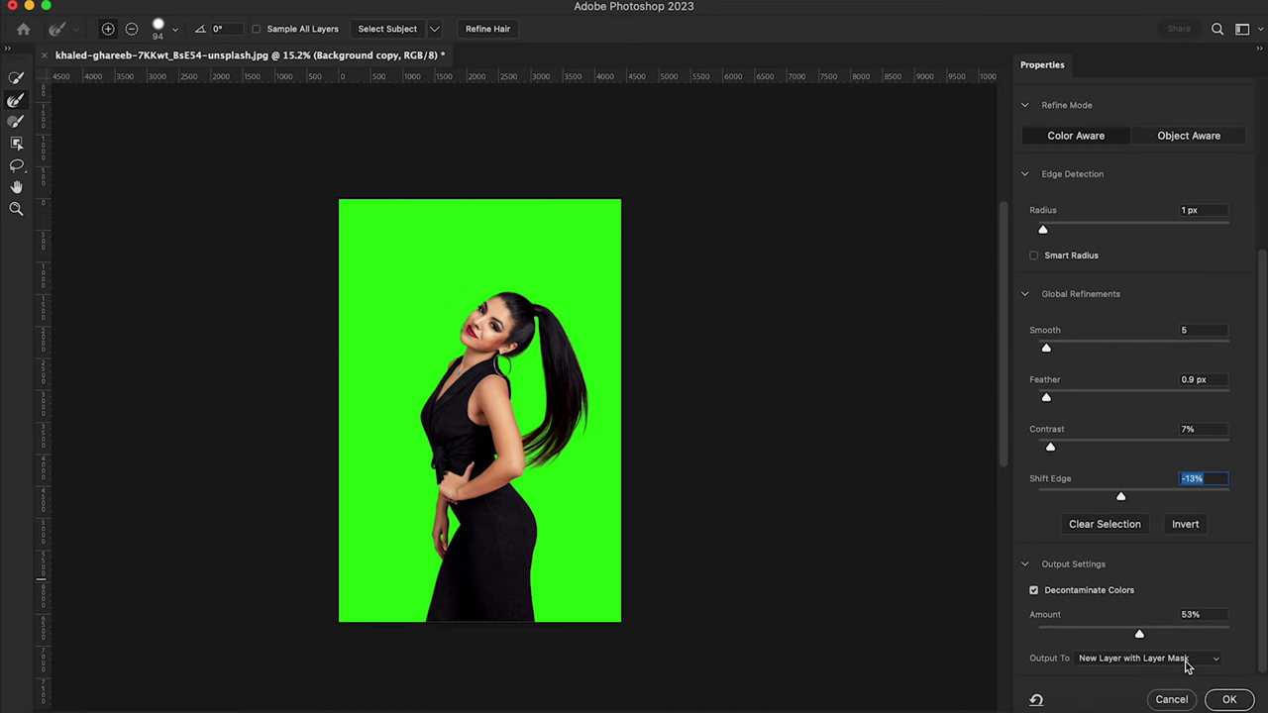
pyautogui.click(1231, 700)
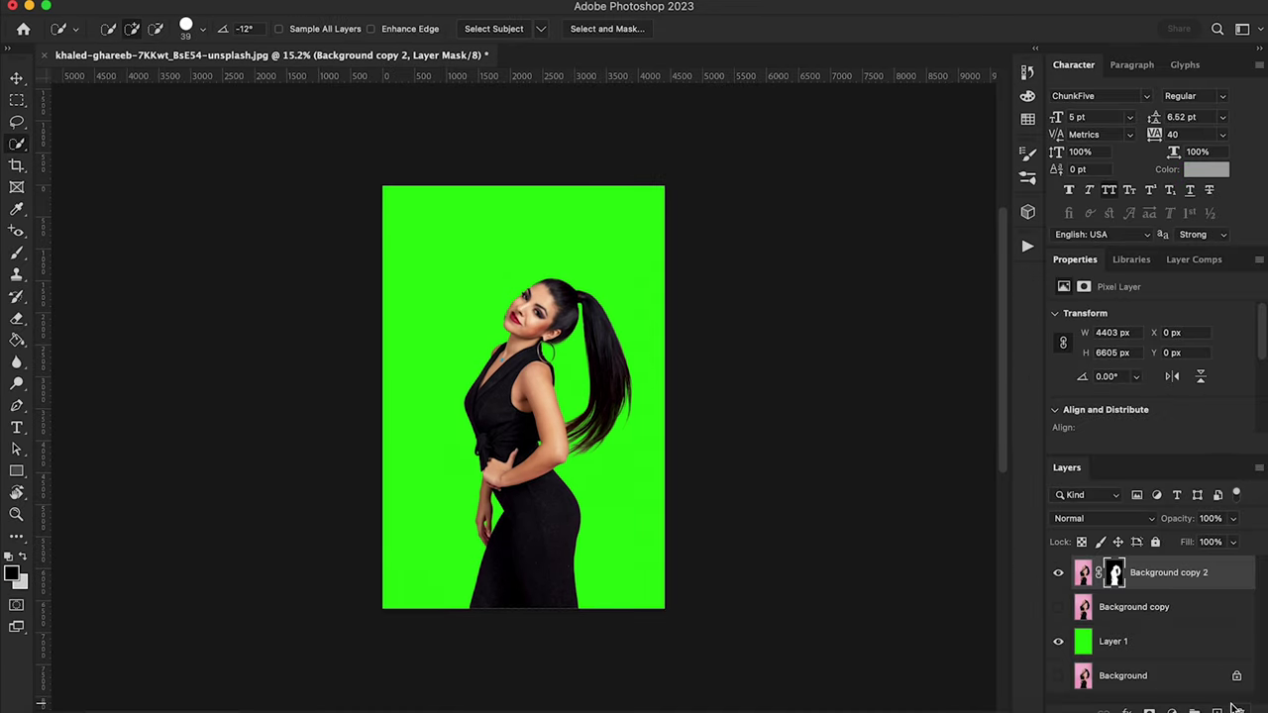
# - Check the cutout up close, then hide green Layer 1 to leave a transparent background
pyautogui.scroll(5, 745, 491)
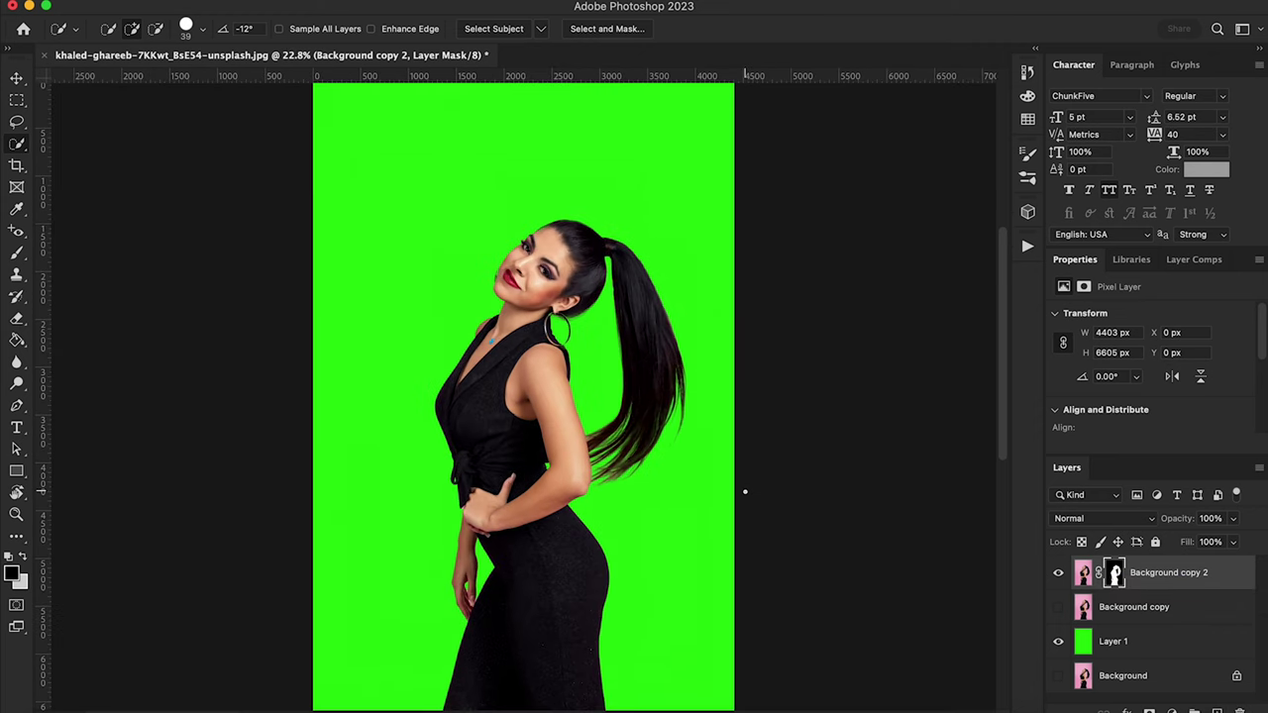
pyautogui.scroll(2, 745, 492)
pyautogui.scroll(2, 746, 492)
pyautogui.scroll(2, 746, 491)
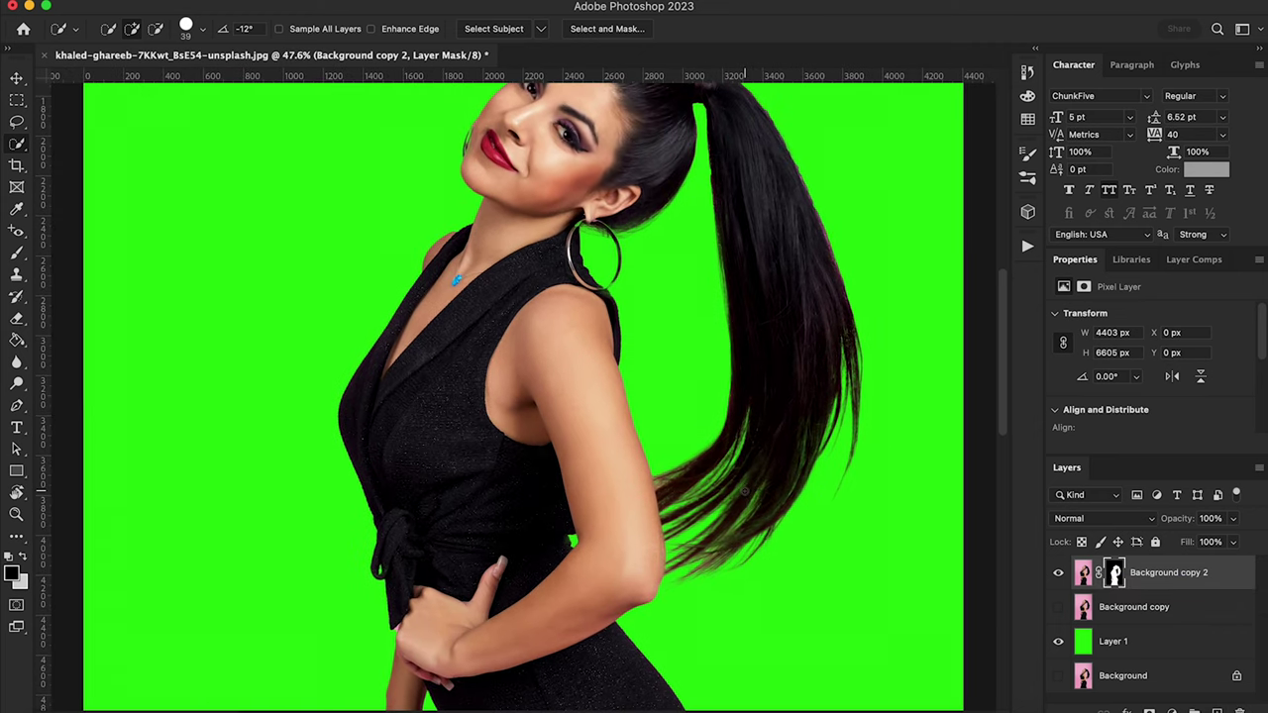
pyautogui.scroll(-1, 745, 492)
pyautogui.scroll(-1, 746, 492)
pyautogui.scroll(-5, 746, 491)
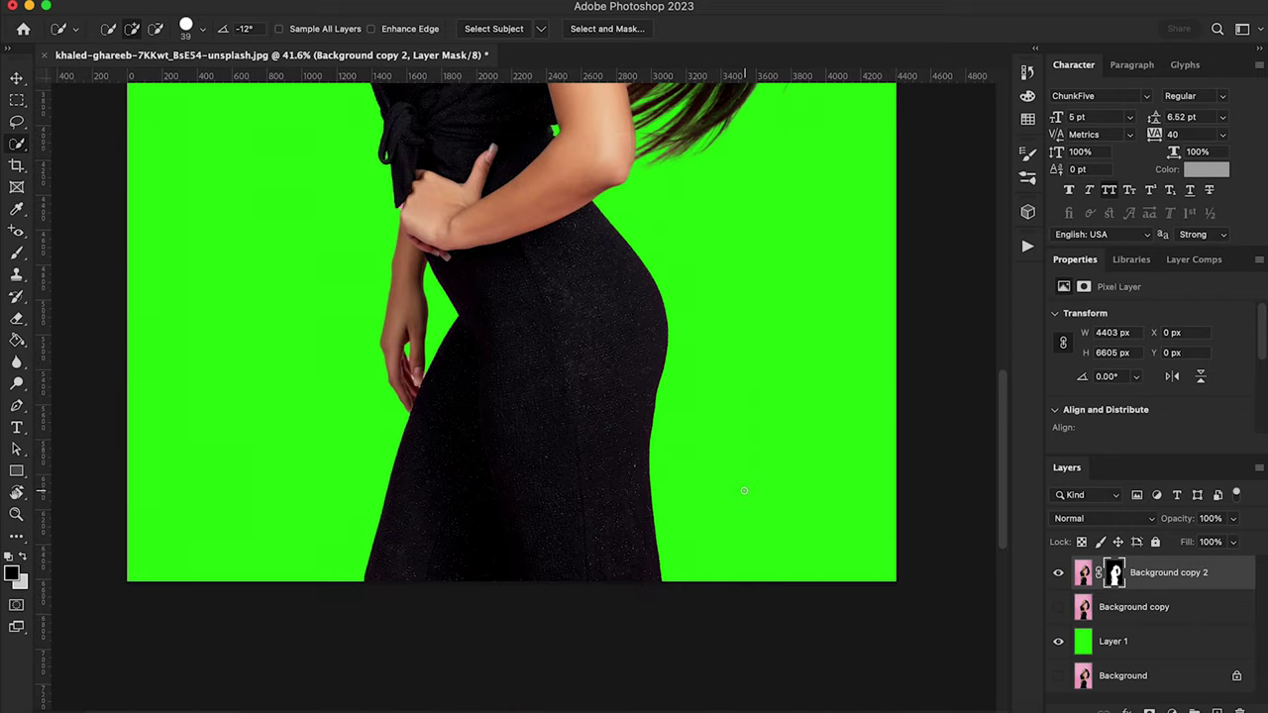
pyautogui.scroll(-2, 745, 491)
pyautogui.scroll(-2, 744, 492)
pyautogui.scroll(-1, 742, 495)
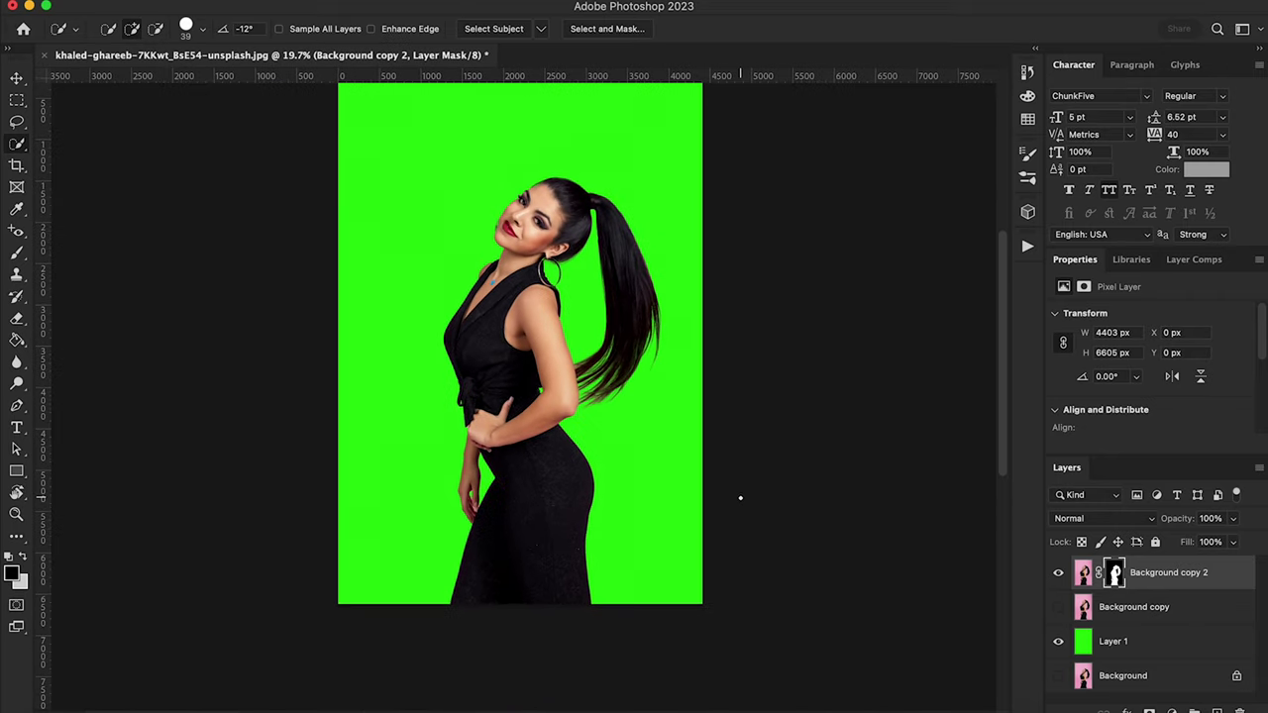
pyautogui.click(1058, 642)
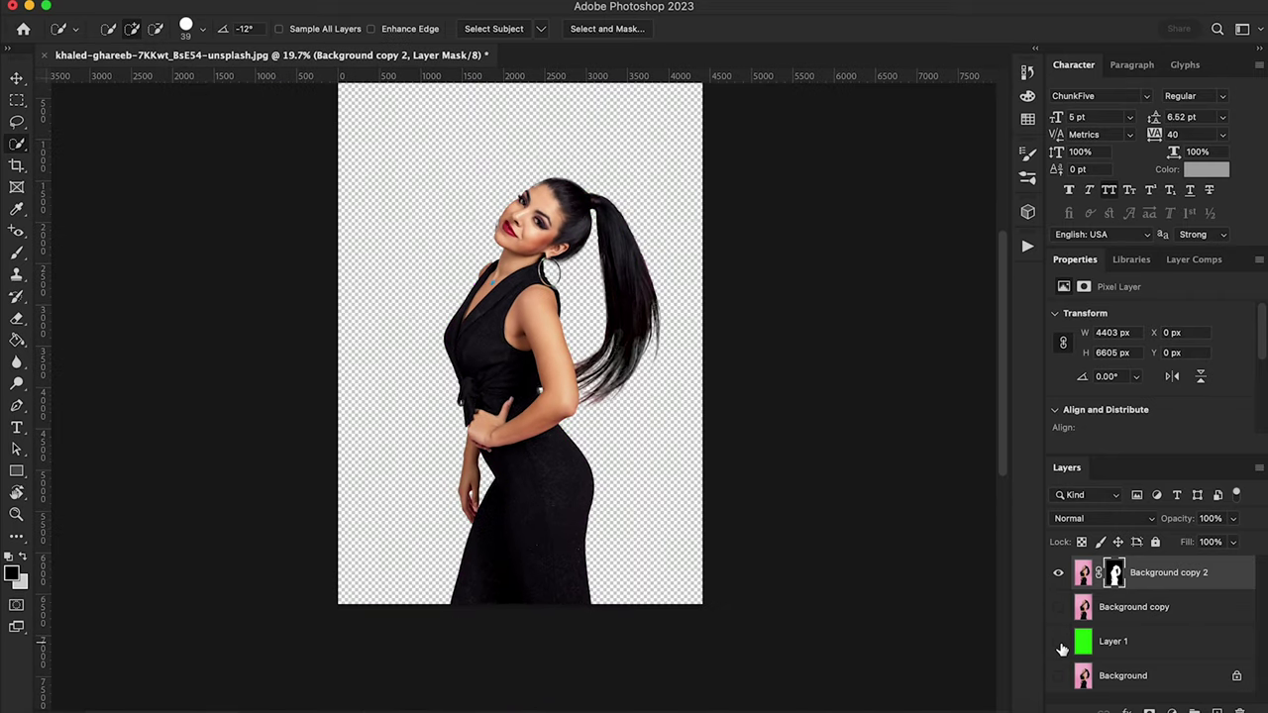